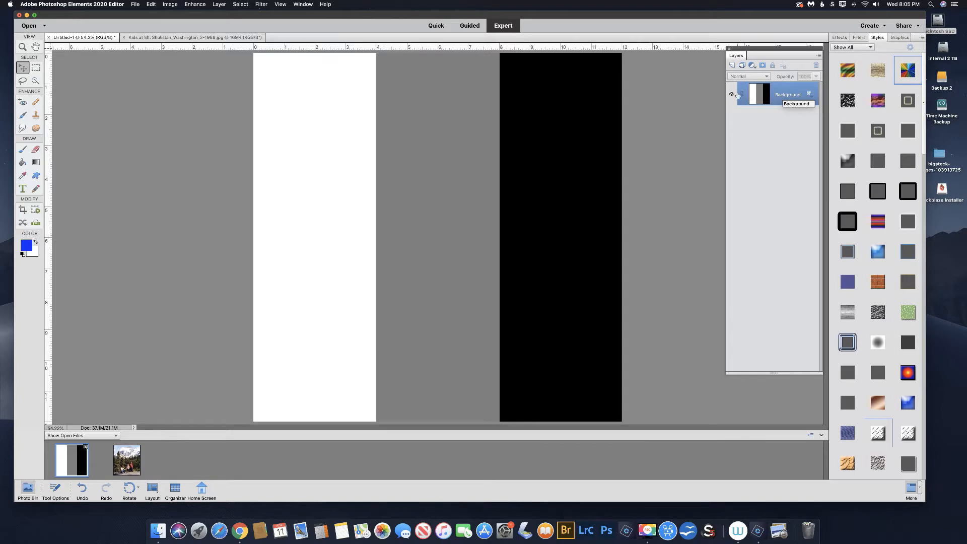
Add a new layer and fill a wide rectangular selection across the white, gray and black stripes near the canvas top with blue.
{"action": "left_click", "coordinate": [731, 66]}
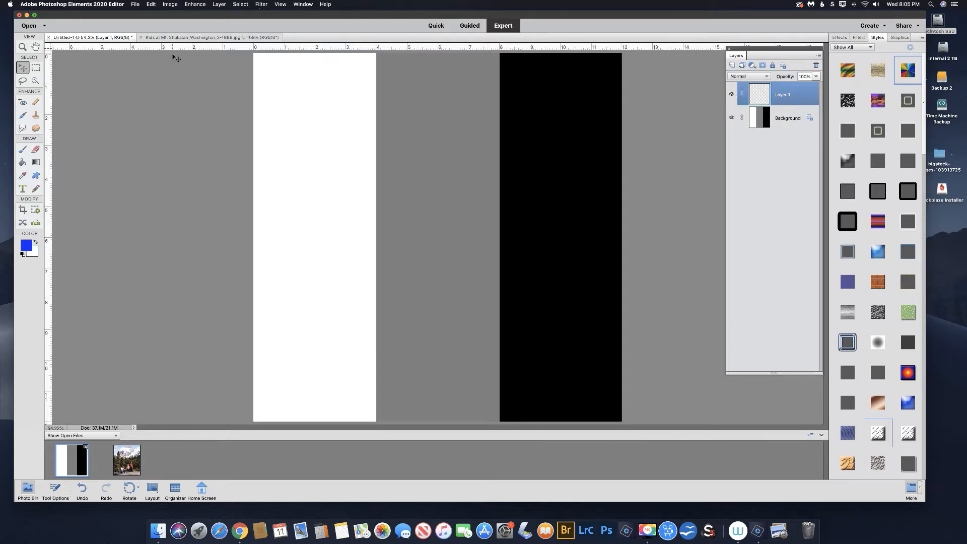
{"action": "left_click", "coordinate": [36, 68]}
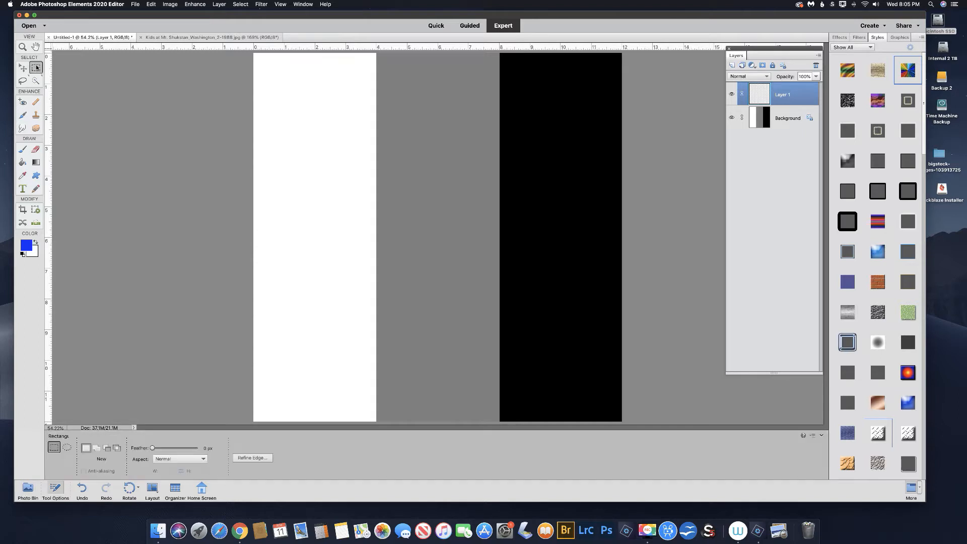
{"action": "left_click_drag", "start_coordinate": [289, 86], "coordinate": [572, 119]}
{"action": "left_click", "coordinate": [23, 161]}
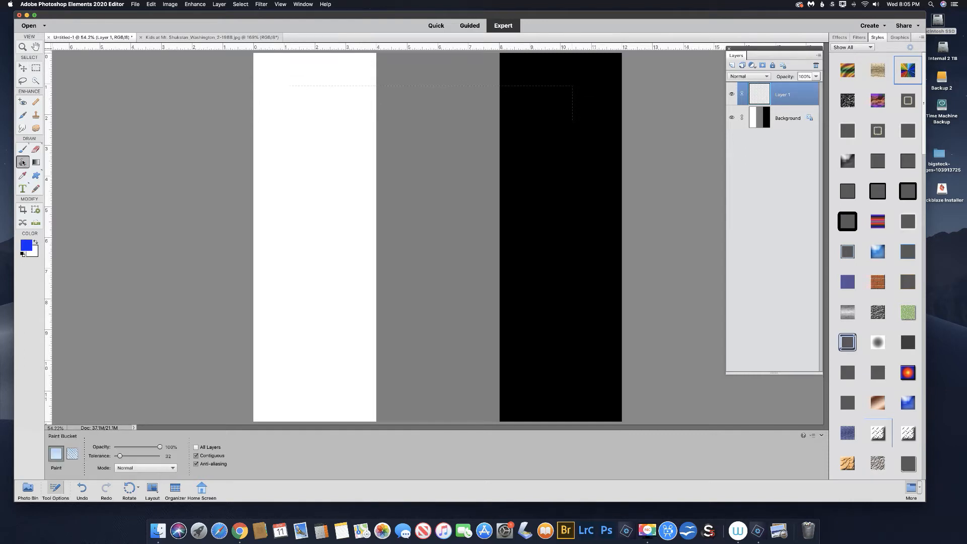
{"action": "left_click", "coordinate": [436, 105]}
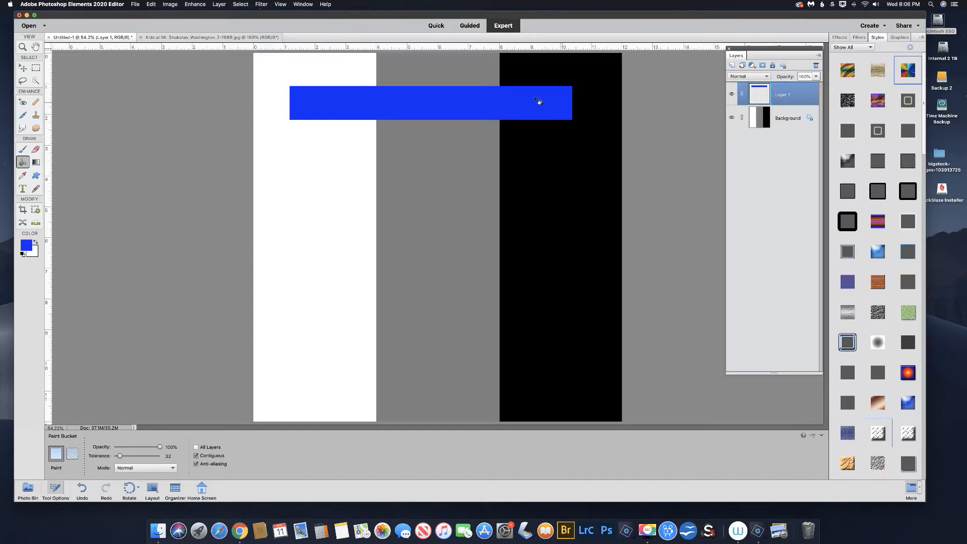
Open the style settings for the blue bar's layer and set the lighting angle to 133°.
{"action": "left_click", "coordinate": [23, 67]}
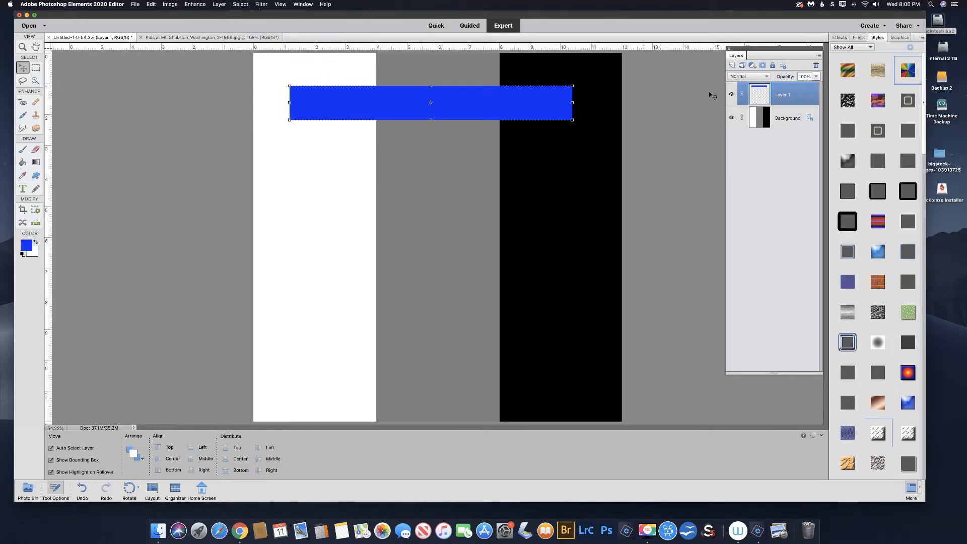
{"action": "left_click", "coordinate": [220, 5]}
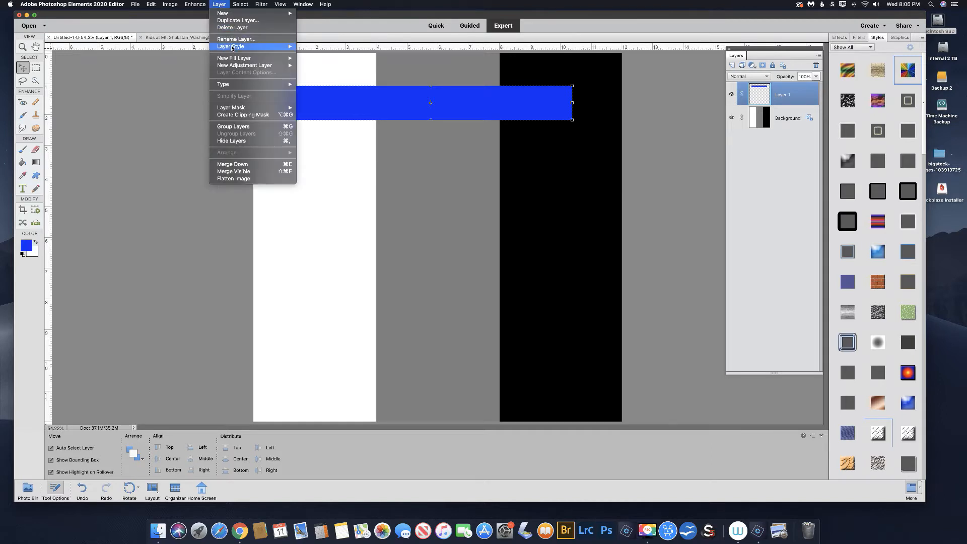
{"action": "mouse_move", "coordinate": [267, 46]}
{"action": "left_click", "coordinate": [324, 46]}
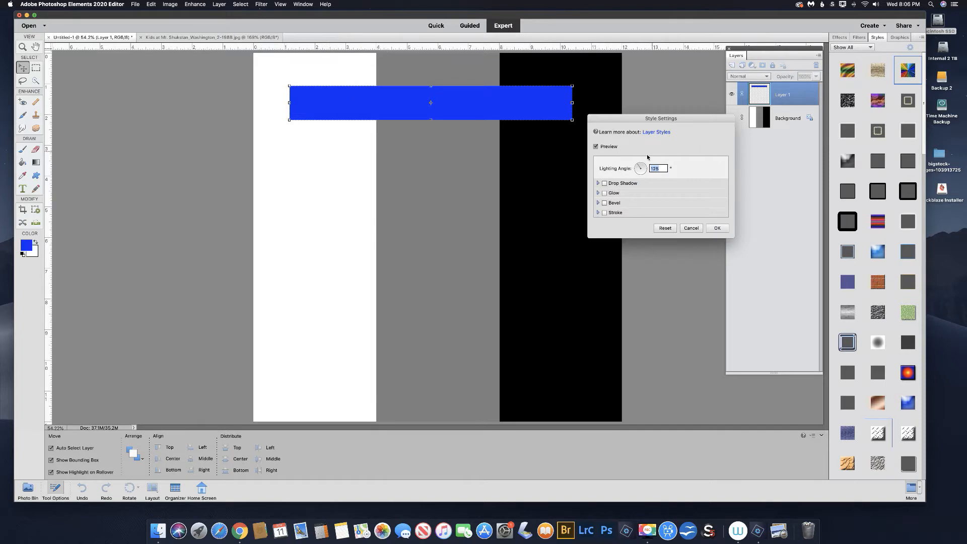
{"action": "left_click", "coordinate": [643, 168]}
{"action": "left_click_drag", "start_coordinate": [643, 167], "coordinate": [639, 167]}
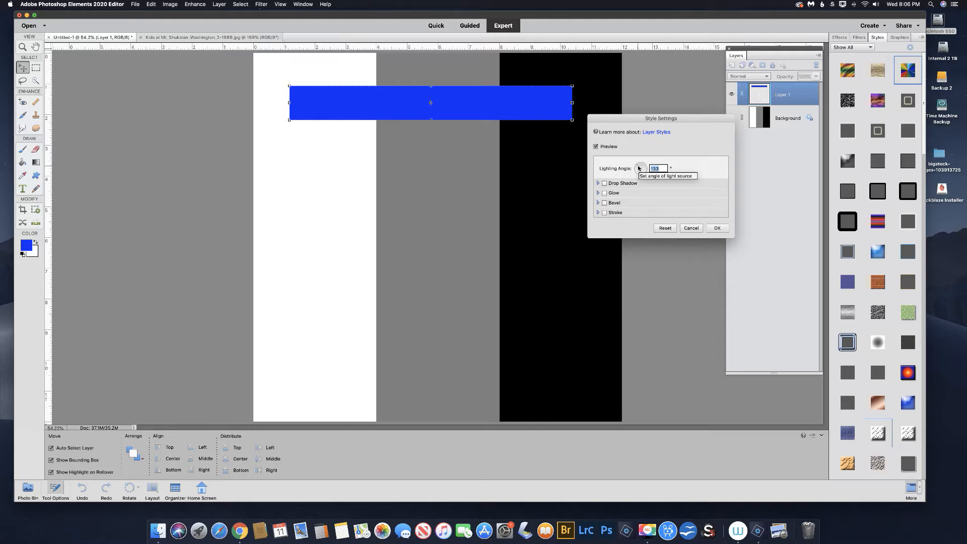
{"action": "left_click_drag", "start_coordinate": [638, 168], "coordinate": [638, 167]}
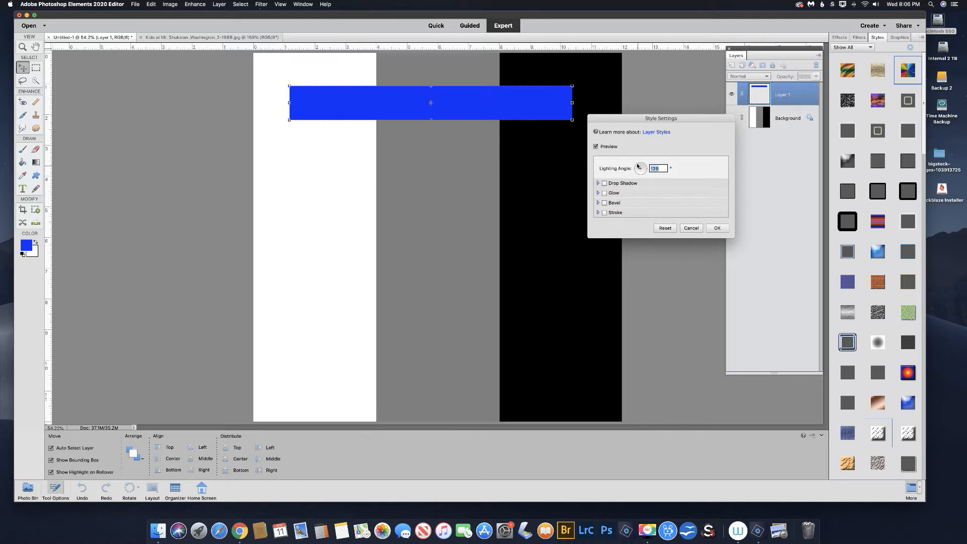
Enable a drop shadow on the blue bar, try different distances and settle on 69 px.
{"action": "left_click", "coordinate": [604, 183]}
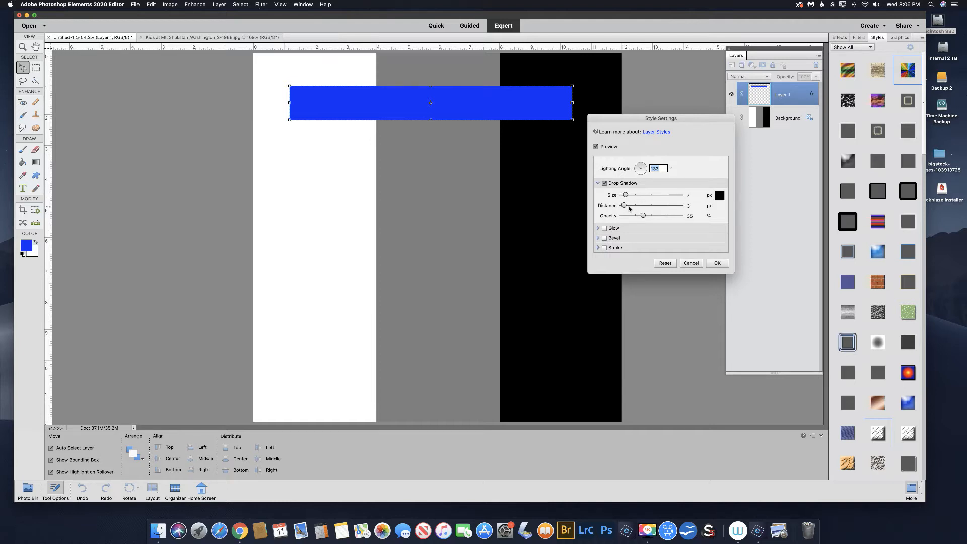
{"action": "left_click_drag", "start_coordinate": [624, 206], "coordinate": [632, 207]}
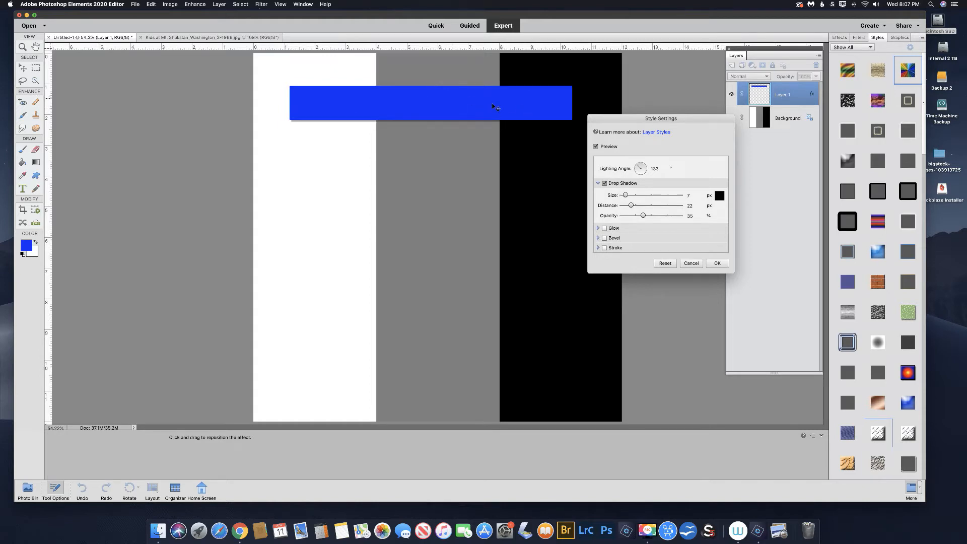
{"action": "left_click_drag", "start_coordinate": [631, 206], "coordinate": [646, 205]}
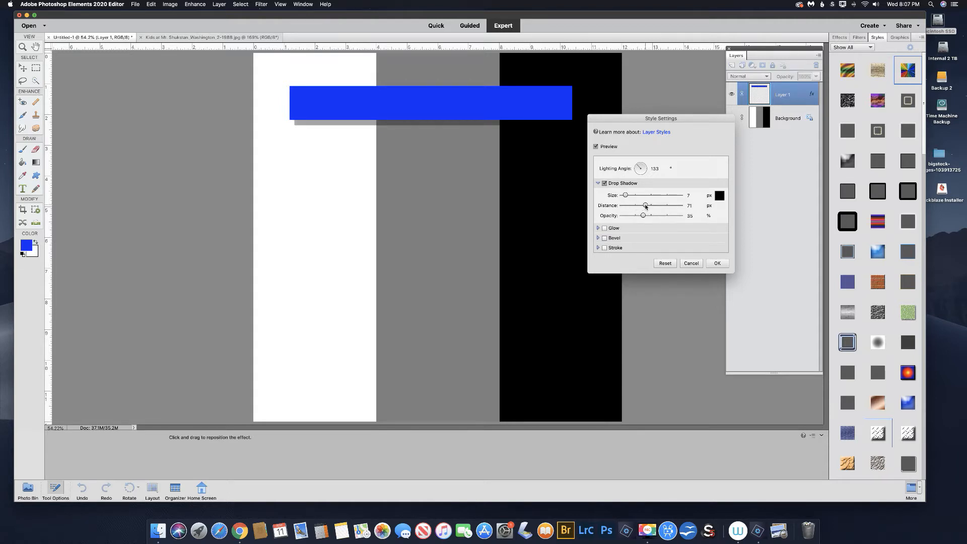
{"action": "left_click_drag", "start_coordinate": [645, 205], "coordinate": [659, 206]}
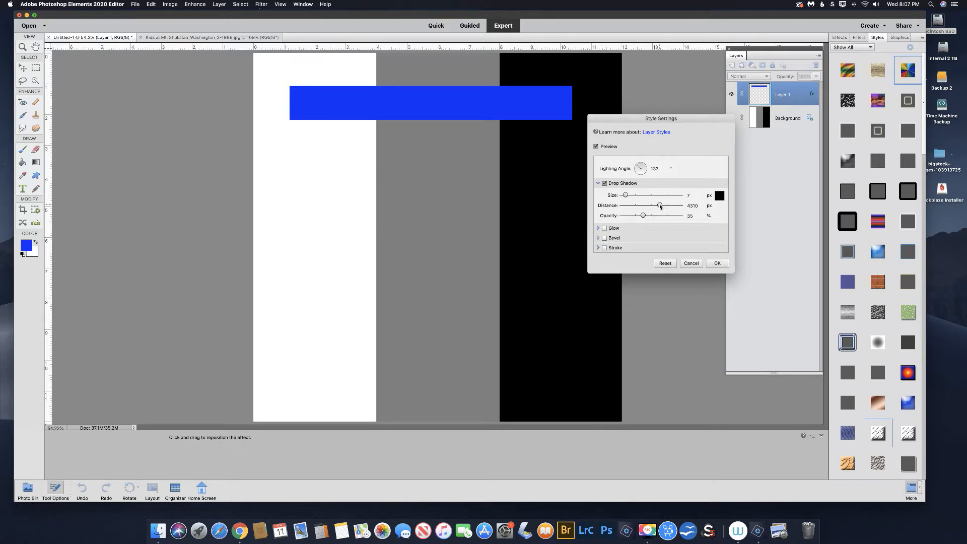
{"action": "left_click_drag", "start_coordinate": [660, 205], "coordinate": [658, 206]}
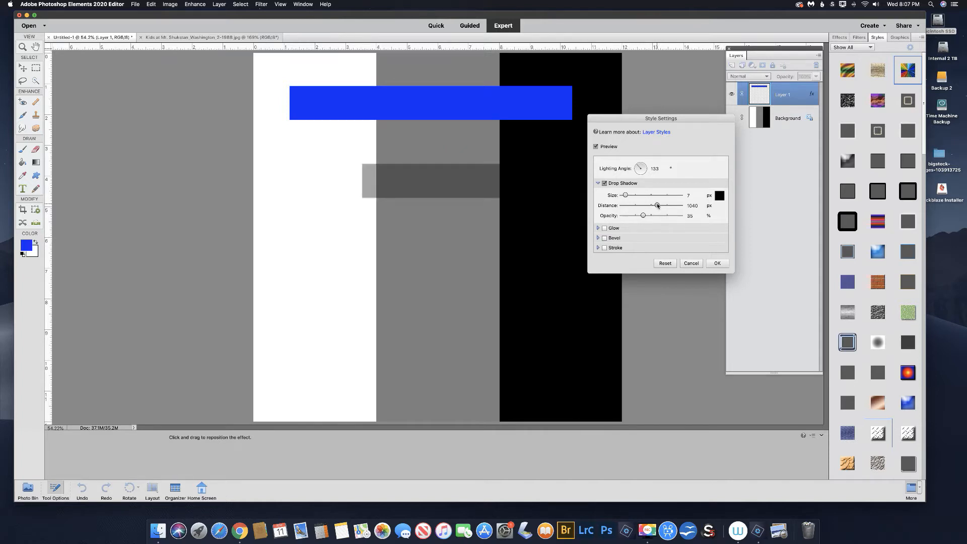
{"action": "left_click_drag", "start_coordinate": [657, 205], "coordinate": [646, 205]}
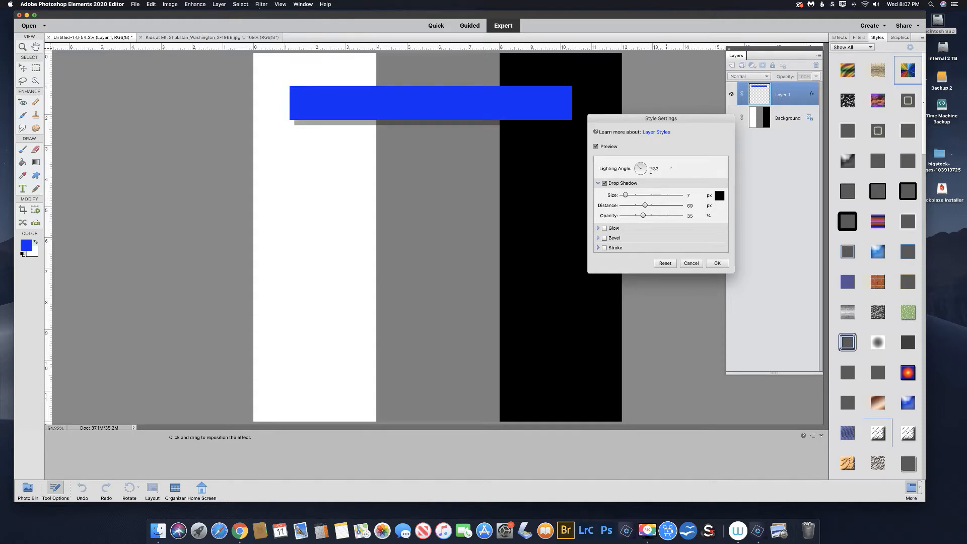
Set the drop shadow size to 67 px and its opacity to 54%, and apply the style.
{"action": "left_click_drag", "start_coordinate": [625, 195], "coordinate": [619, 196]}
{"action": "left_click", "coordinate": [688, 195]}
{"action": "left_click_drag", "start_coordinate": [623, 196], "coordinate": [652, 217]}
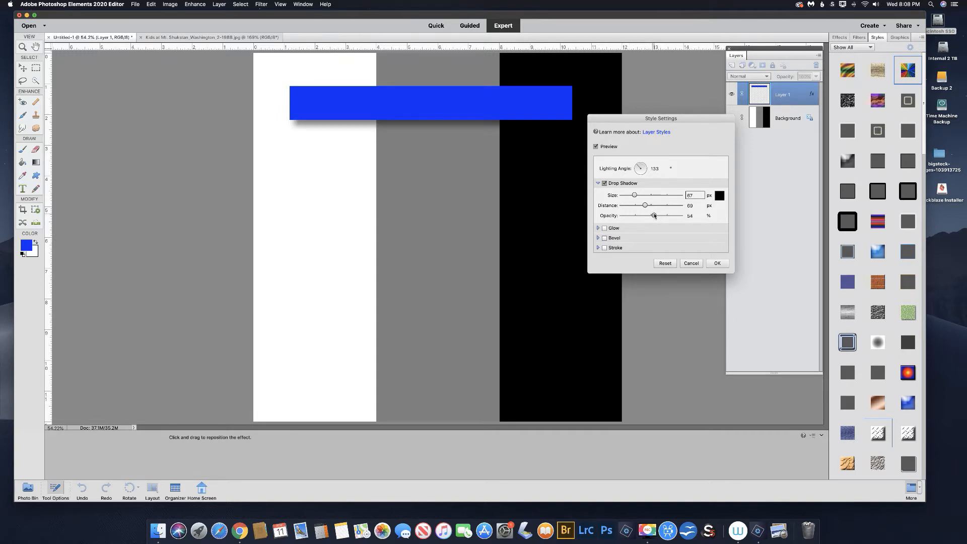
{"action": "left_click_drag", "start_coordinate": [648, 120], "coordinate": [693, 122]}
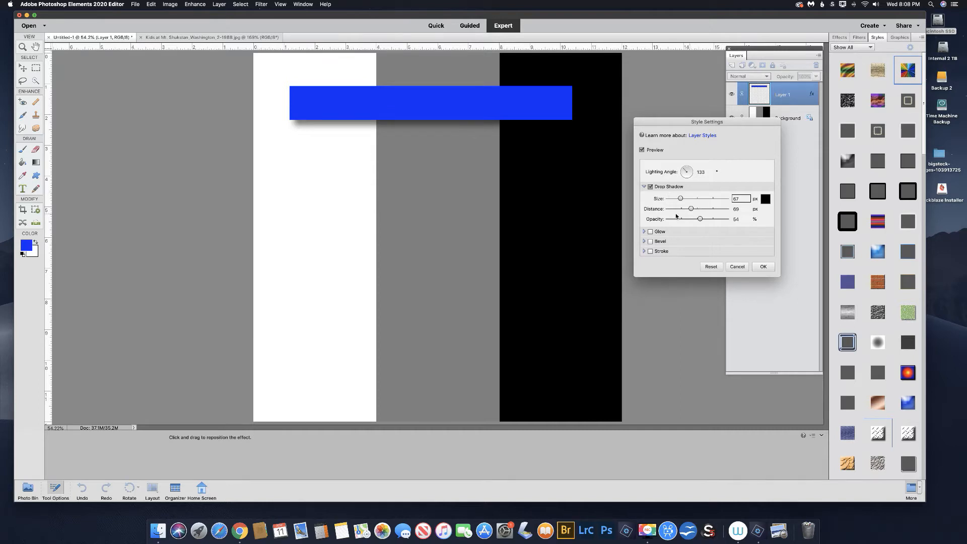
{"action": "left_click", "coordinate": [763, 266]}
{"action": "left_click", "coordinate": [762, 265]}
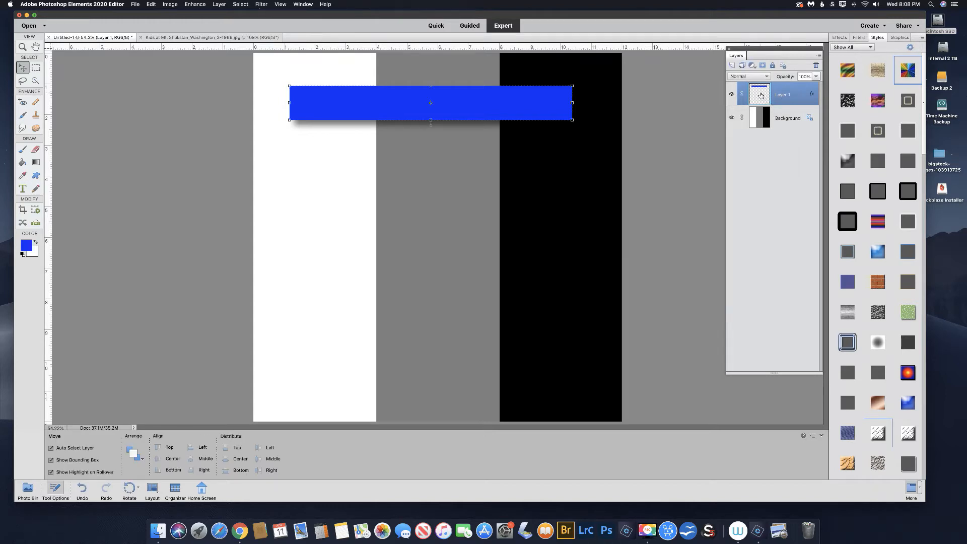
Duplicate the blue bar's layer, place the copy below the original and turn off the copy's drop shadow.
{"action": "key", "text": "super+j"}
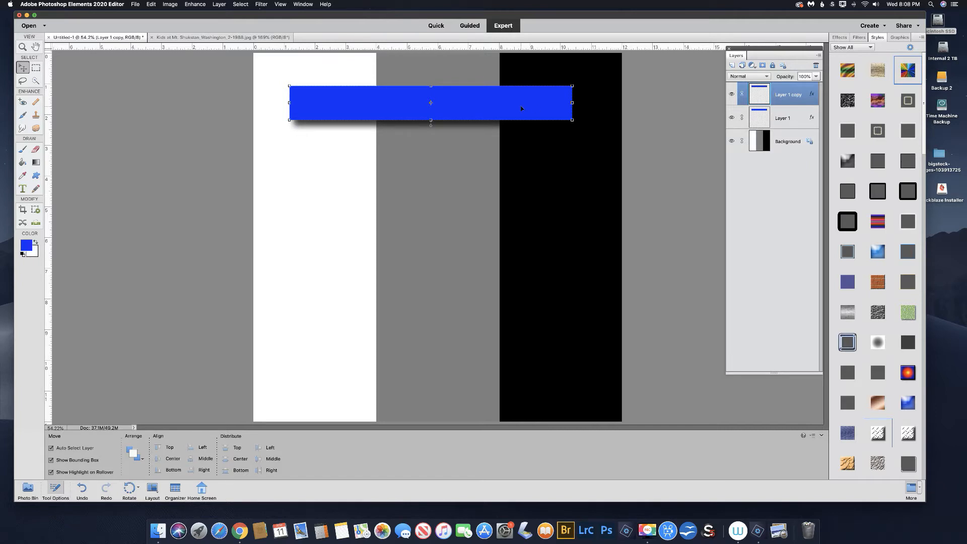
{"action": "left_click_drag", "start_coordinate": [444, 106], "coordinate": [443, 166]}
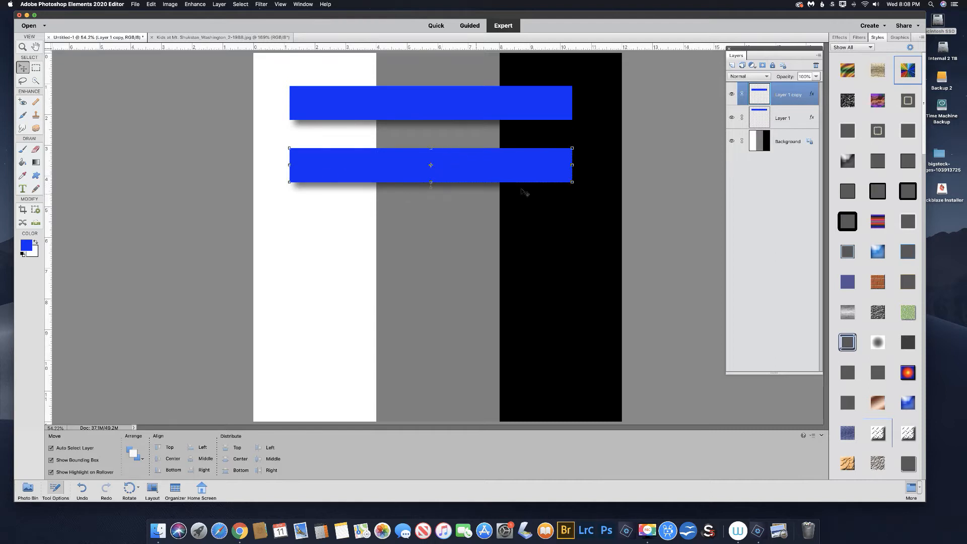
{"action": "double_click", "coordinate": [811, 94]}
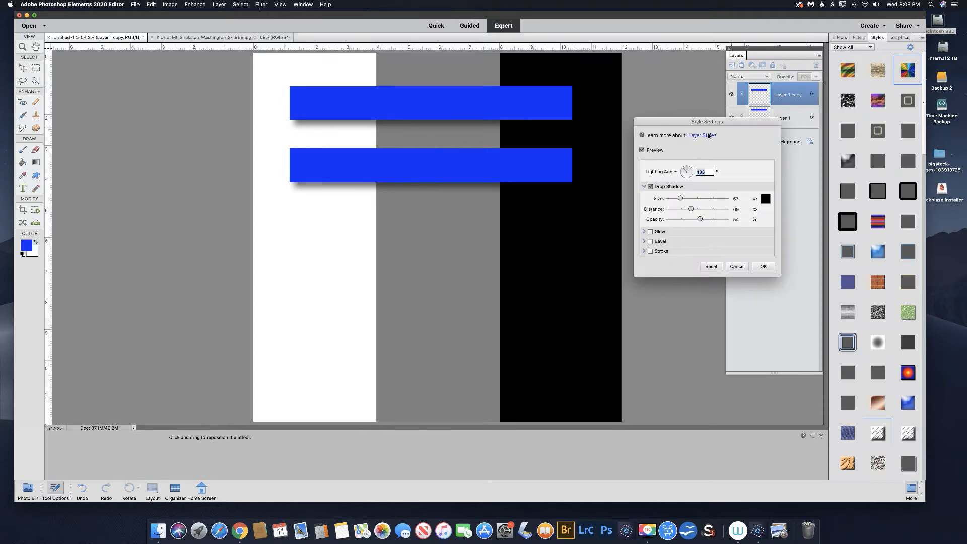
{"action": "left_click", "coordinate": [650, 187]}
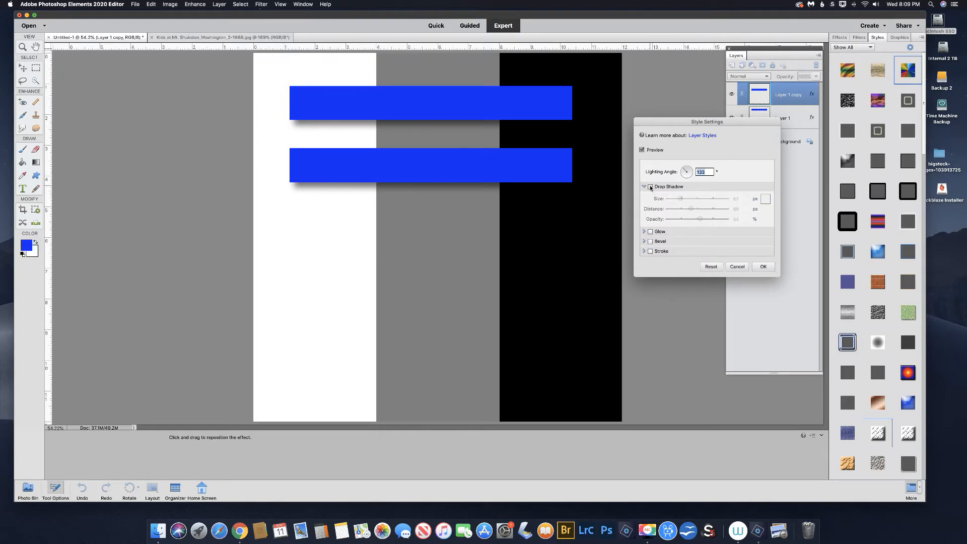
Enable an inner glow on the copied bar with a size of 100 px and 48% opacity.
{"action": "left_click", "coordinate": [650, 232]}
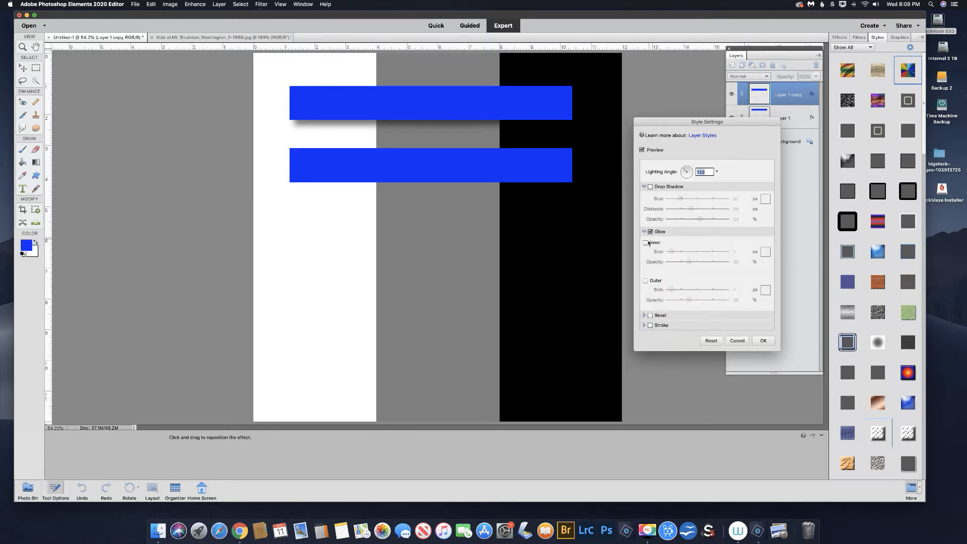
{"action": "left_click", "coordinate": [646, 243]}
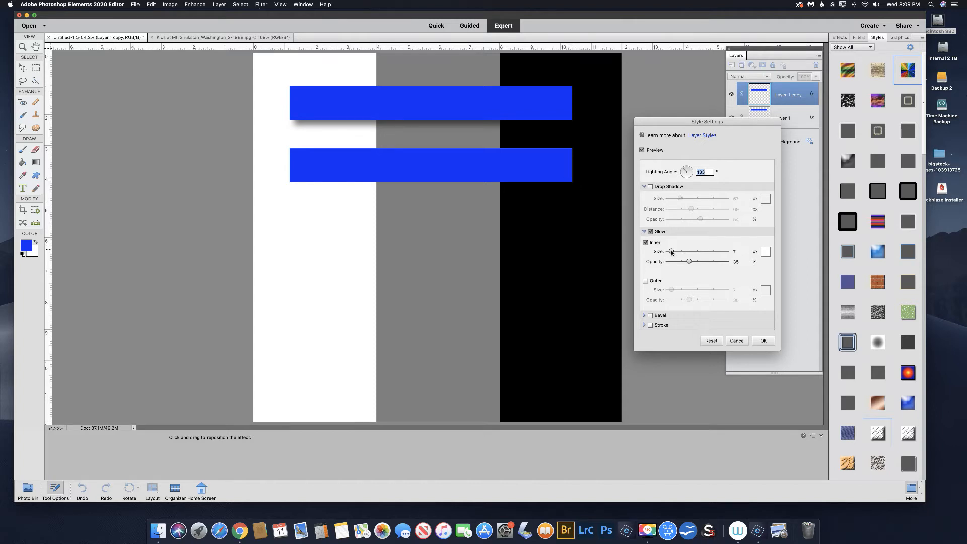
{"action": "mouse_move", "coordinate": [671, 251]}
{"action": "left_mouse_down"}
{"action": "mouse_move", "coordinate": [696, 261]}
{"action": "mouse_move", "coordinate": [685, 253]}
{"action": "left_mouse_up"}
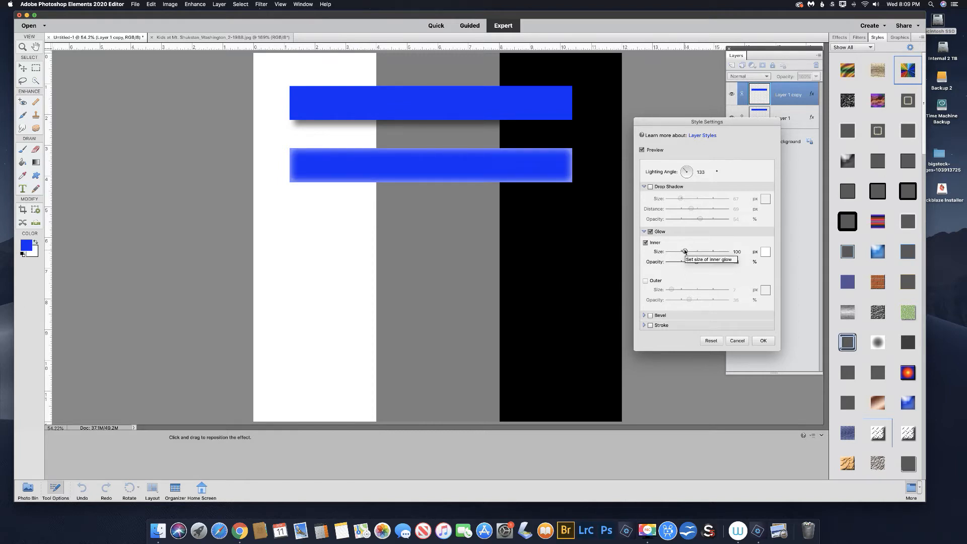
Add an outer glow to the copied bar with a size of 111 px and 71% opacity.
{"action": "left_click", "coordinate": [645, 281]}
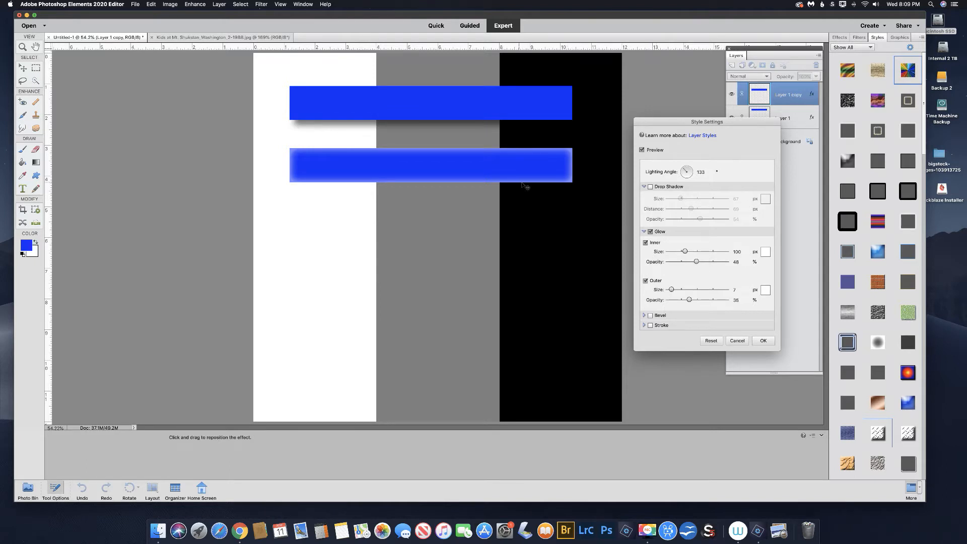
{"action": "mouse_move", "coordinate": [671, 290]}
{"action": "left_mouse_down"}
{"action": "mouse_move", "coordinate": [710, 300]}
{"action": "mouse_move", "coordinate": [684, 290]}
{"action": "left_mouse_up"}
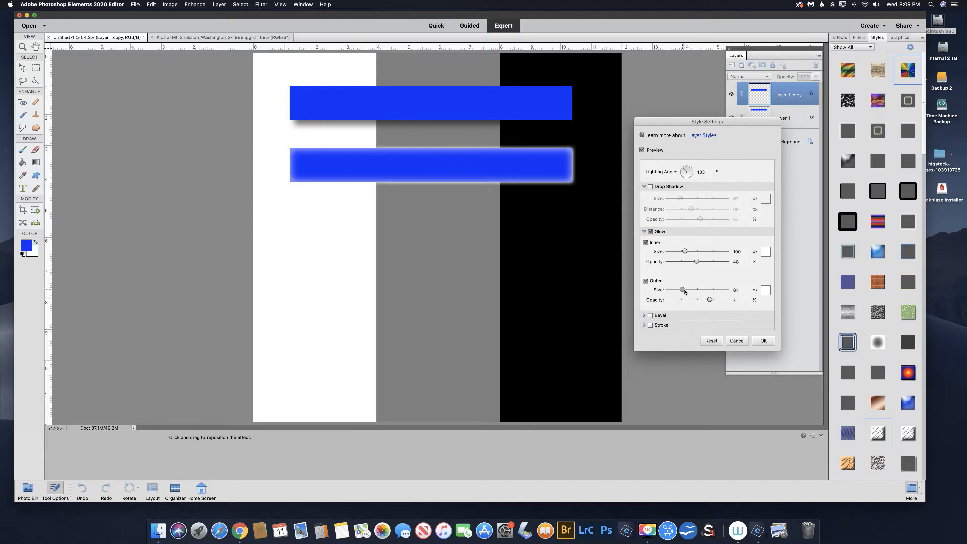
{"action": "left_click_drag", "start_coordinate": [685, 291], "coordinate": [687, 292]}
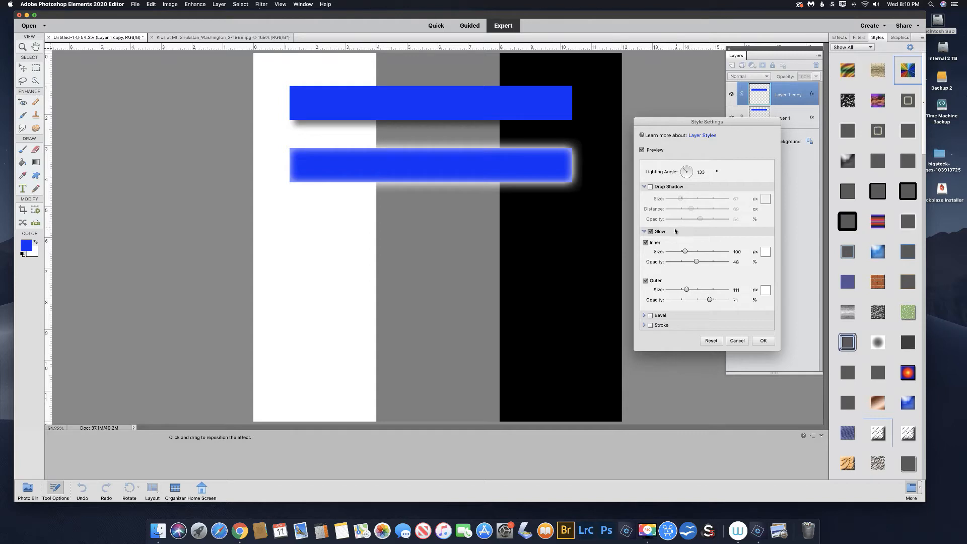
Adjust the inner glow to 168 px at 40% opacity and the outer glow to 246 px at 55%, and apply the style.
{"action": "left_click_drag", "start_coordinate": [684, 252], "coordinate": [718, 291]}
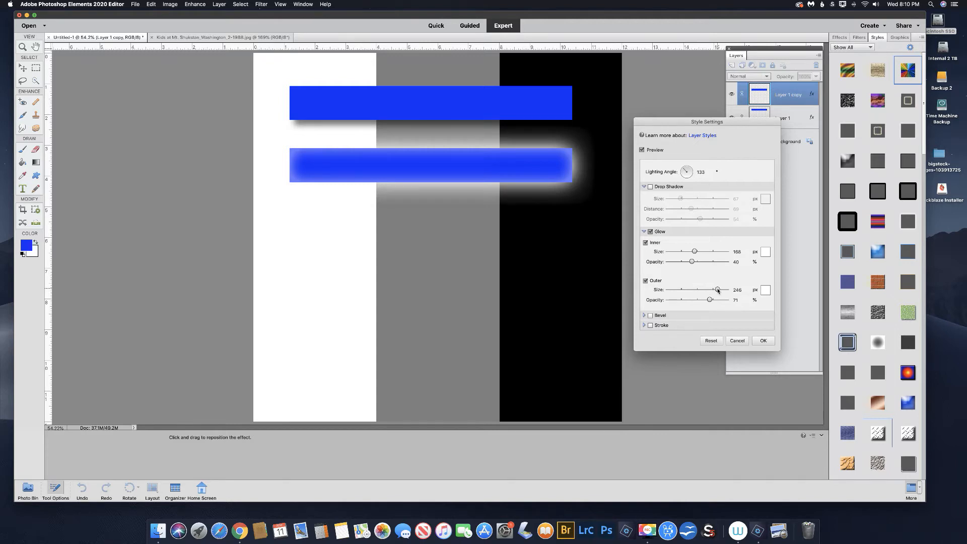
{"action": "left_click_drag", "start_coordinate": [710, 300], "coordinate": [731, 302]}
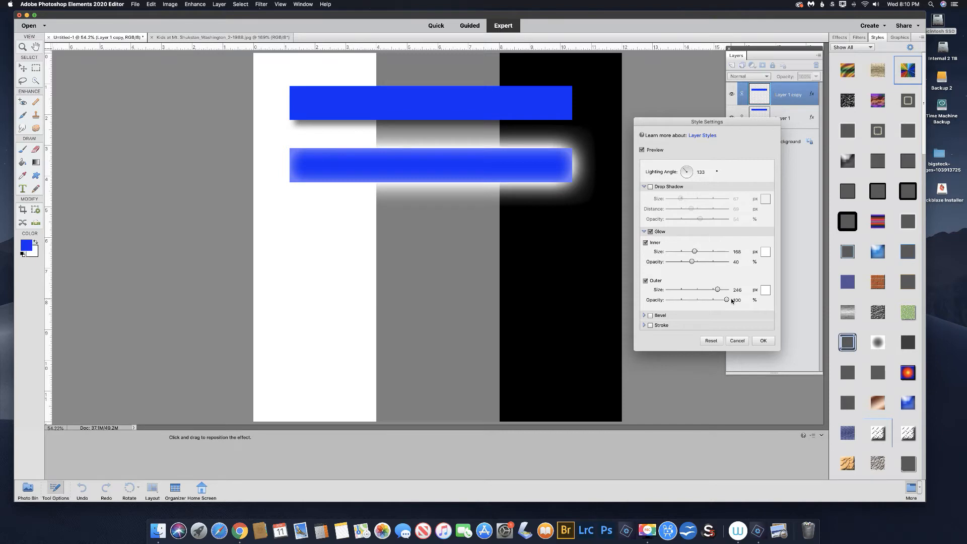
{"action": "left_click_drag", "start_coordinate": [731, 302], "coordinate": [701, 301]}
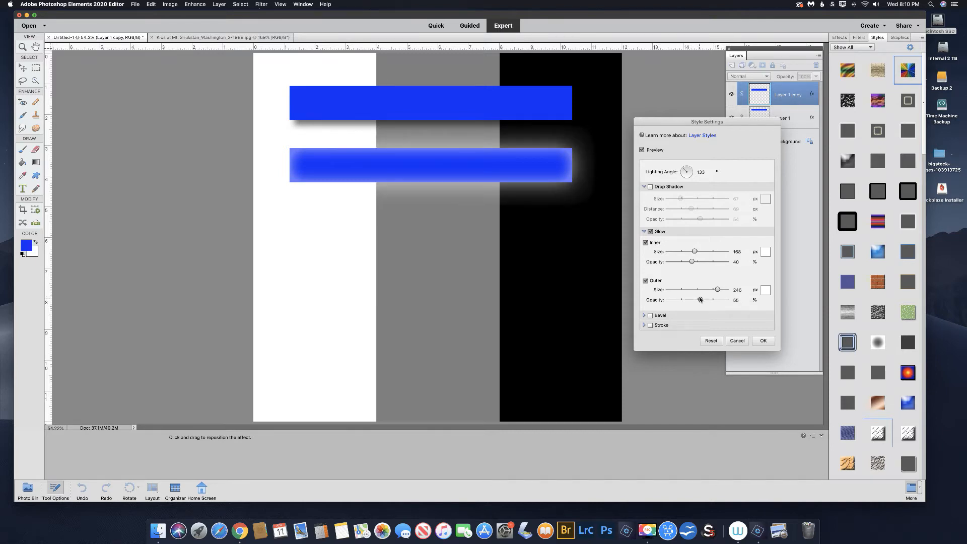
{"action": "left_click", "coordinate": [763, 341]}
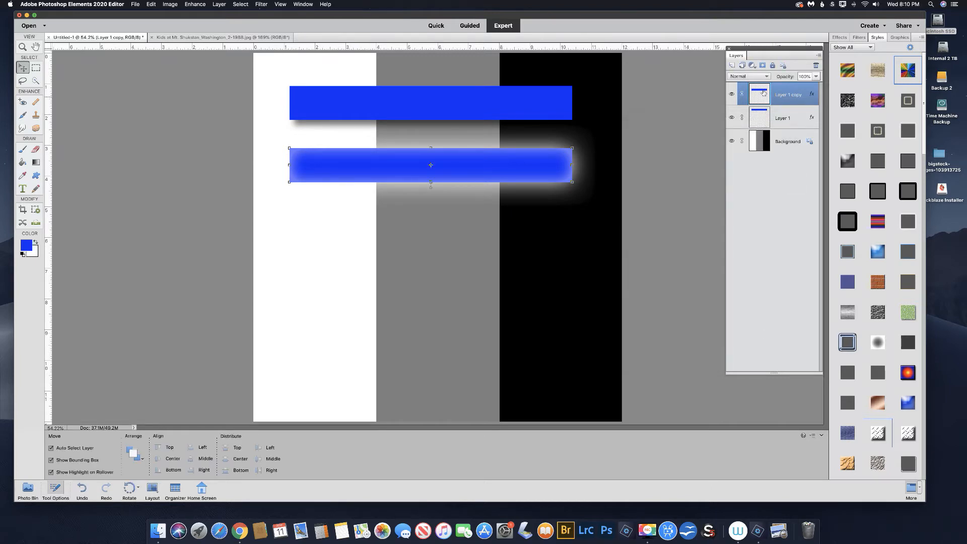
Duplicate the glowing bar's layer, place the copy below it and turn off the copy's inner and outer glow.
{"action": "key", "text": "super+j"}
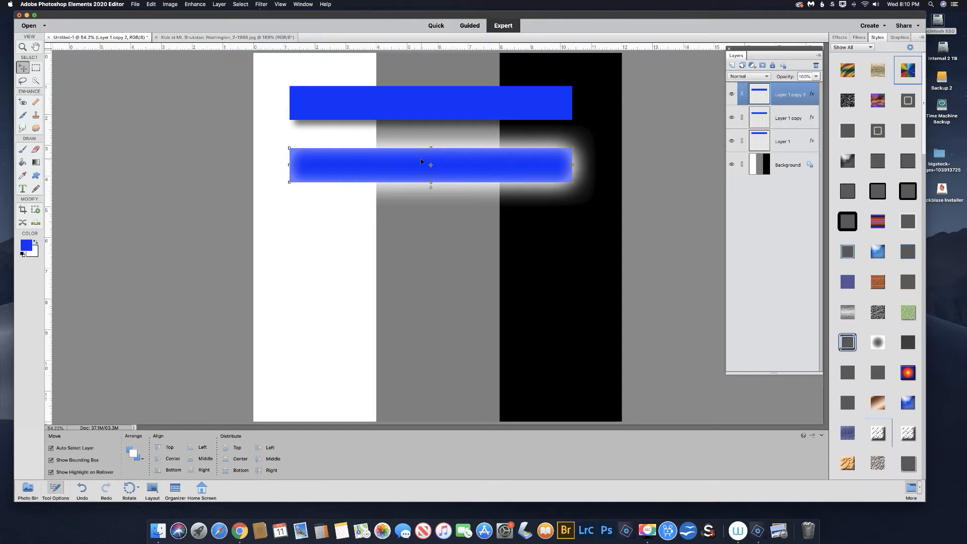
{"action": "left_click_drag", "start_coordinate": [422, 165], "coordinate": [422, 229]}
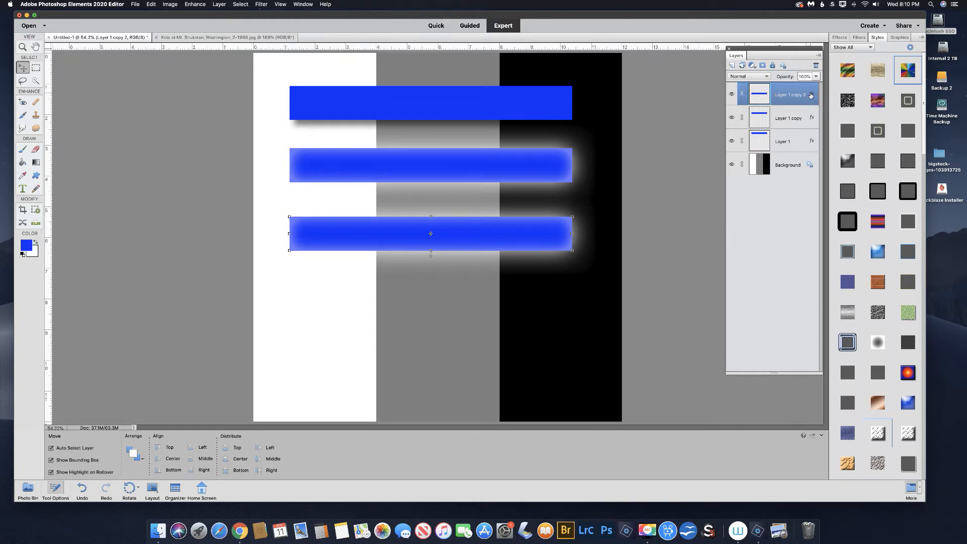
{"action": "double_click", "coordinate": [811, 95]}
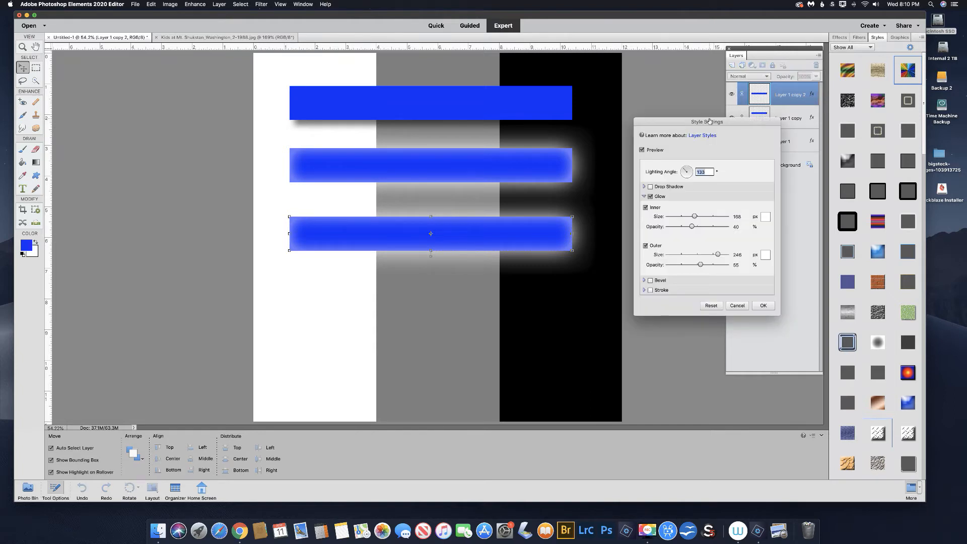
{"action": "left_click", "coordinate": [645, 207]}
{"action": "left_click", "coordinate": [645, 245]}
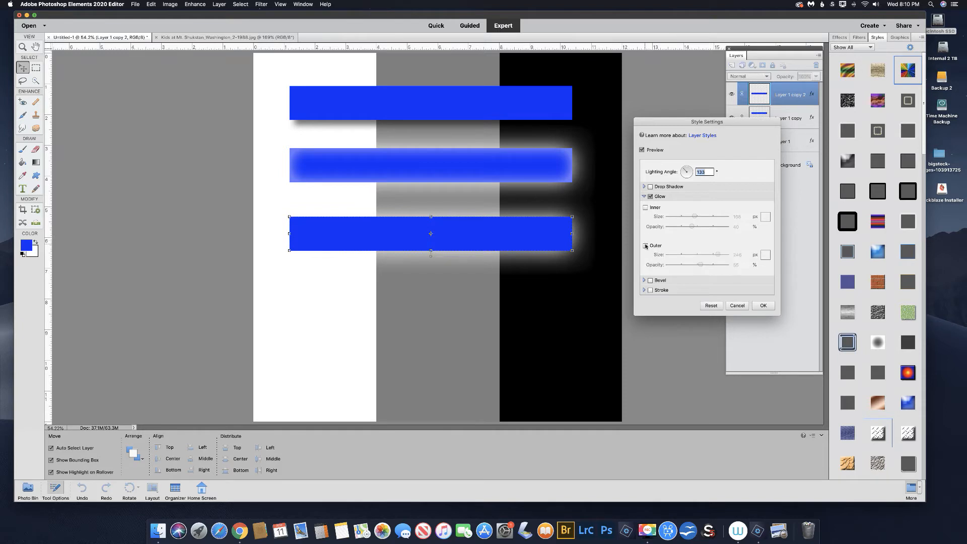
{"action": "left_click", "coordinate": [650, 196]}
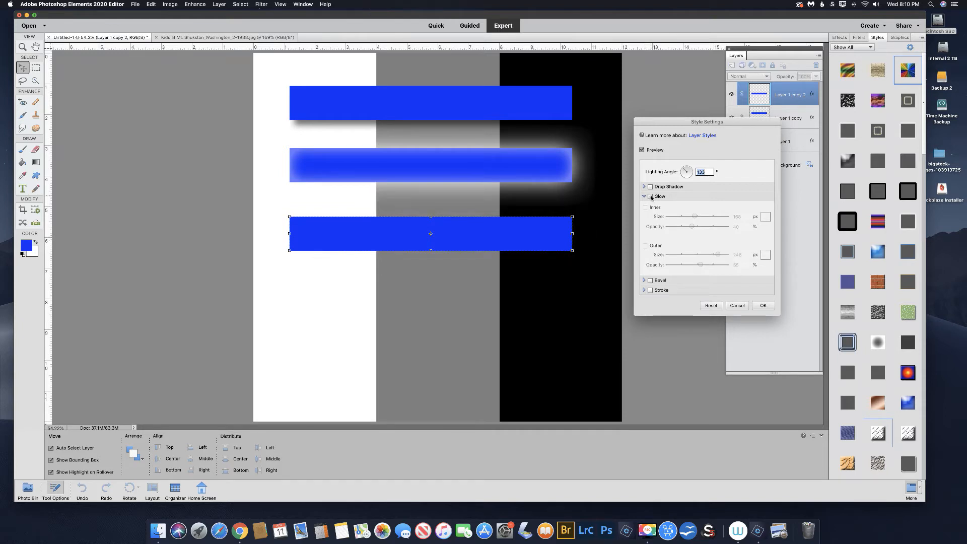
Add a 127 px bevel to the third bar, try the Down direction and set it back to Up.
{"action": "left_click", "coordinate": [650, 280]}
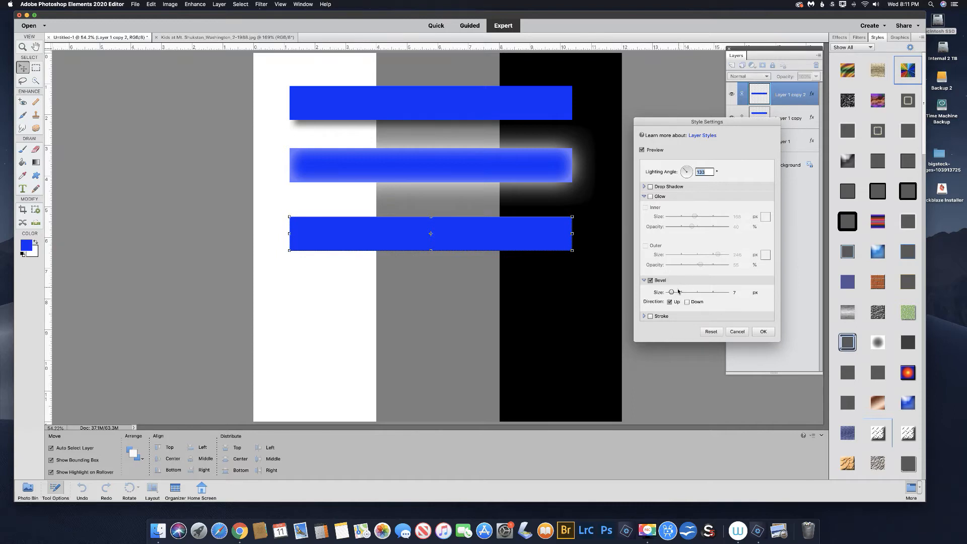
{"action": "left_click_drag", "start_coordinate": [672, 293], "coordinate": [690, 293]}
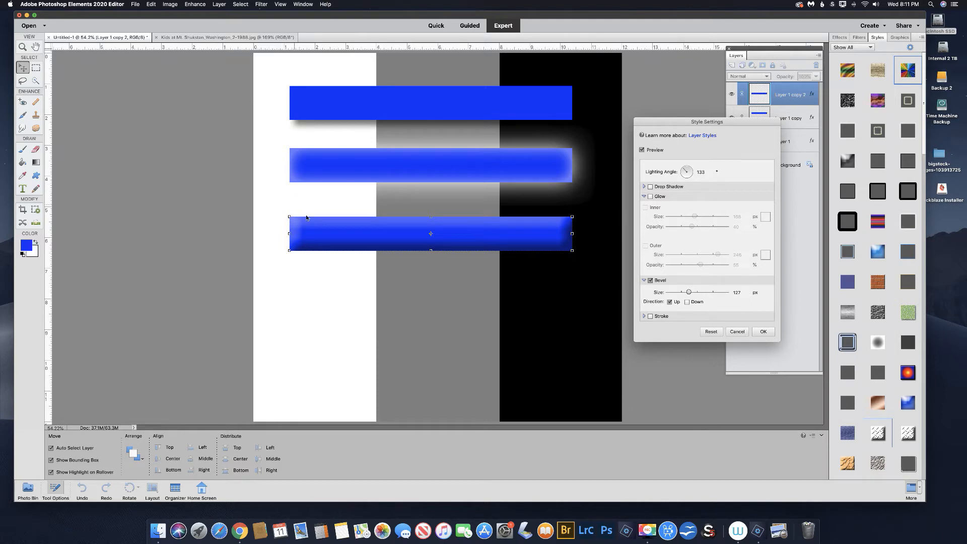
{"action": "left_click", "coordinate": [687, 302]}
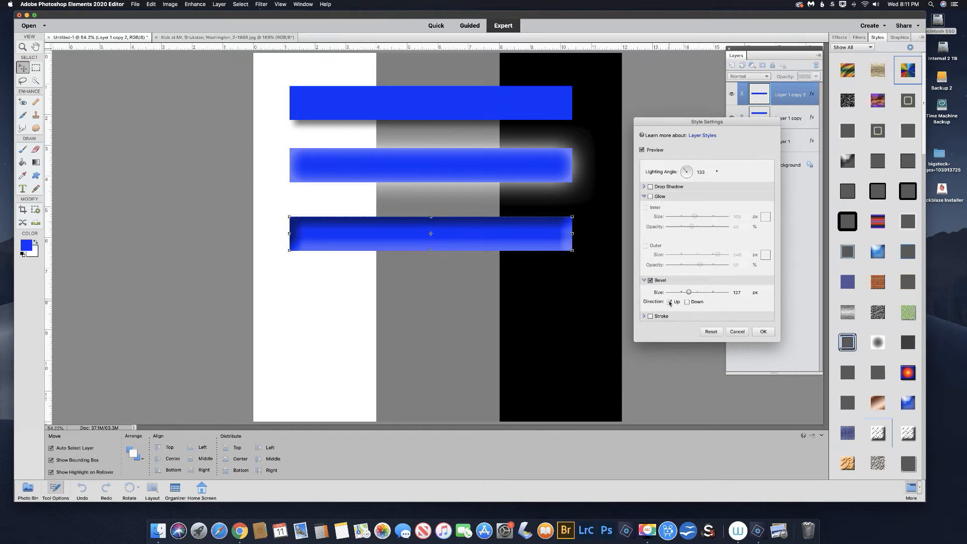
{"action": "left_click", "coordinate": [669, 302]}
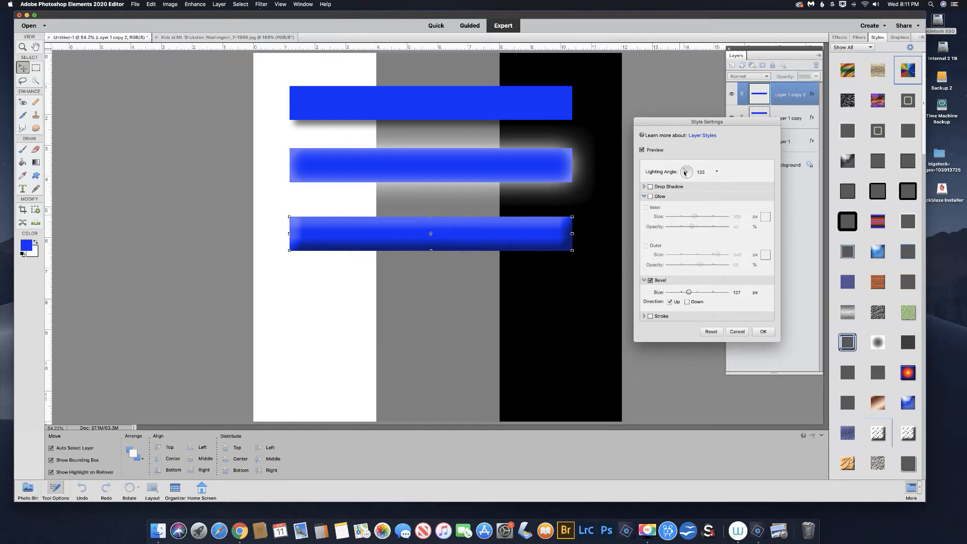
Try a lighting angle of -41°, set it to 125° and apply the style.
{"action": "mouse_move", "coordinate": [683, 169]}
{"action": "left_mouse_down"}
{"action": "mouse_move", "coordinate": [691, 177]}
{"action": "mouse_move", "coordinate": [679, 173]}
{"action": "left_mouse_up"}
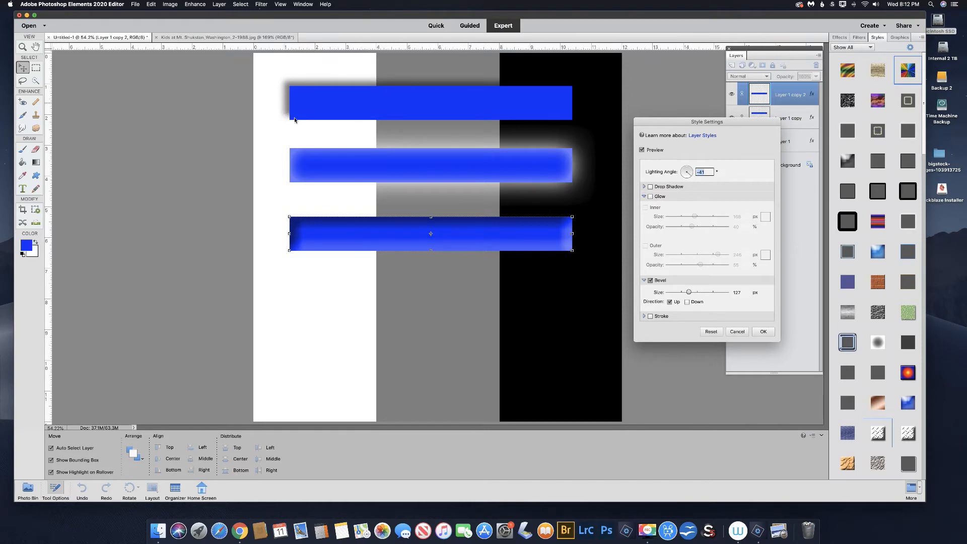
{"action": "left_click_drag", "start_coordinate": [691, 176], "coordinate": [682, 166]}
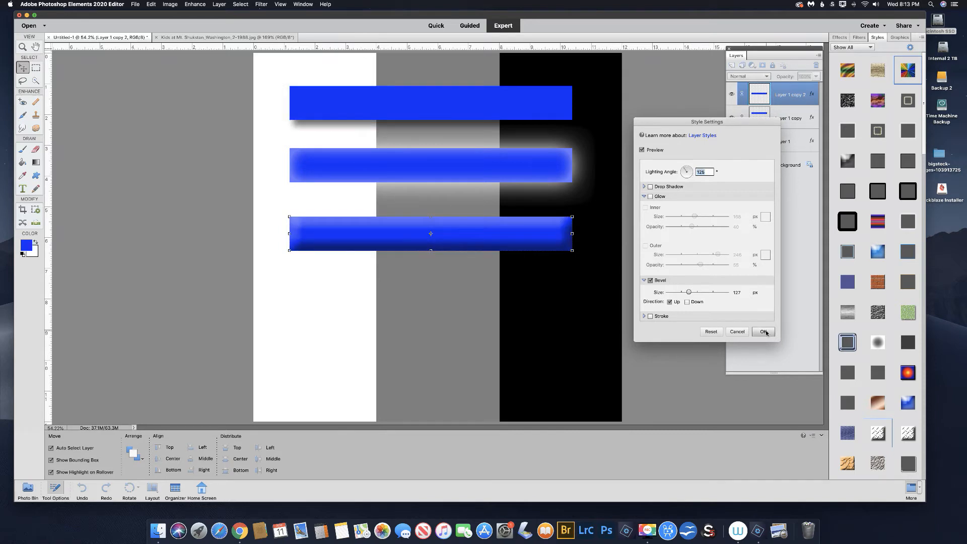
{"action": "left_click", "coordinate": [764, 332]}
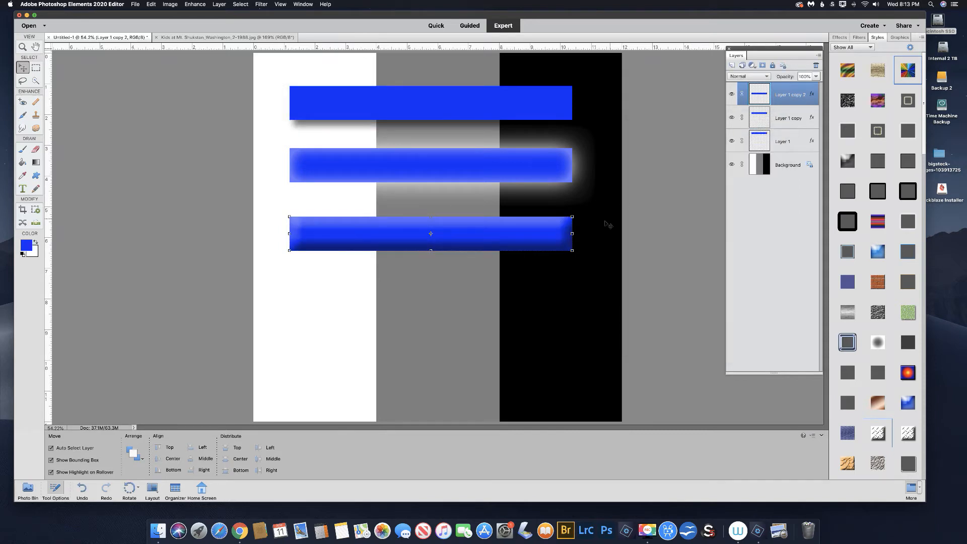
Place a horizontal guide along the third bar's lower edge and a vertical guide along its right edge.
{"action": "key", "text": "super+space"}
{"action": "left_click_drag", "start_coordinate": [575, 252], "coordinate": [595, 268]}
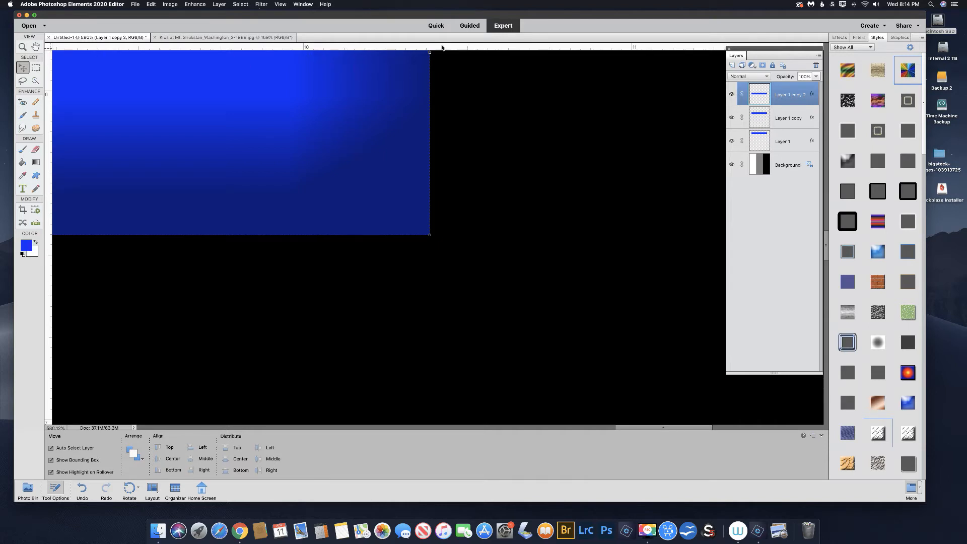
{"action": "left_click", "coordinate": [280, 5]}
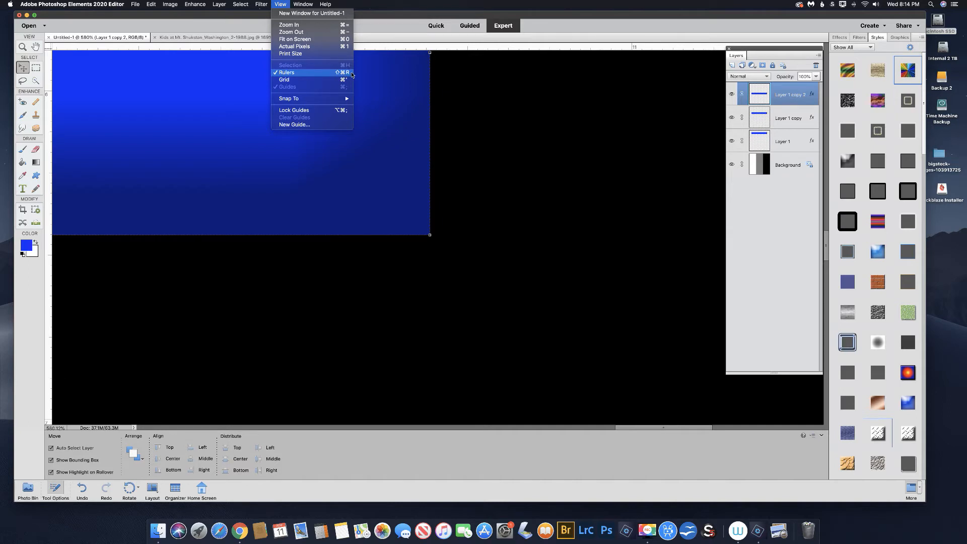
{"action": "left_click", "coordinate": [473, 48]}
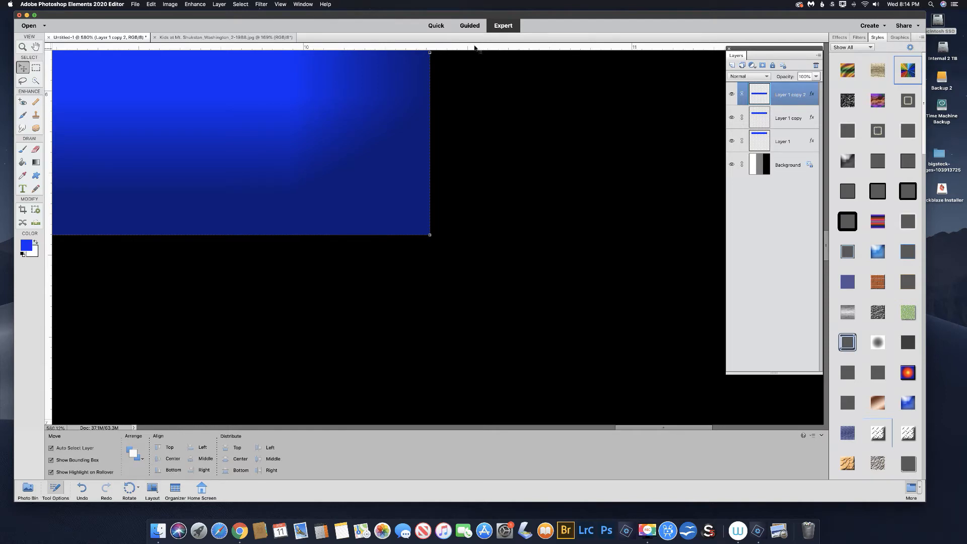
{"action": "right_click", "coordinate": [474, 48]}
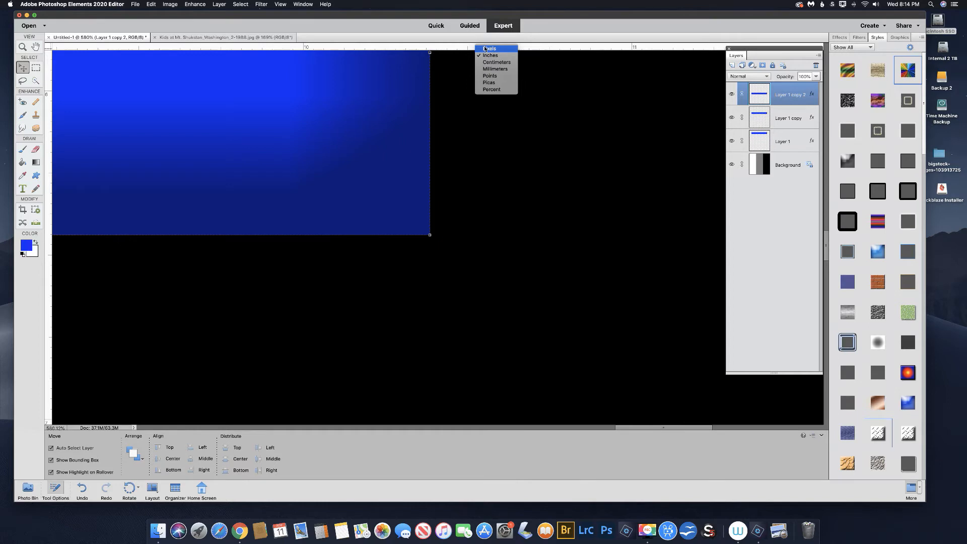
{"action": "left_click", "coordinate": [459, 56]}
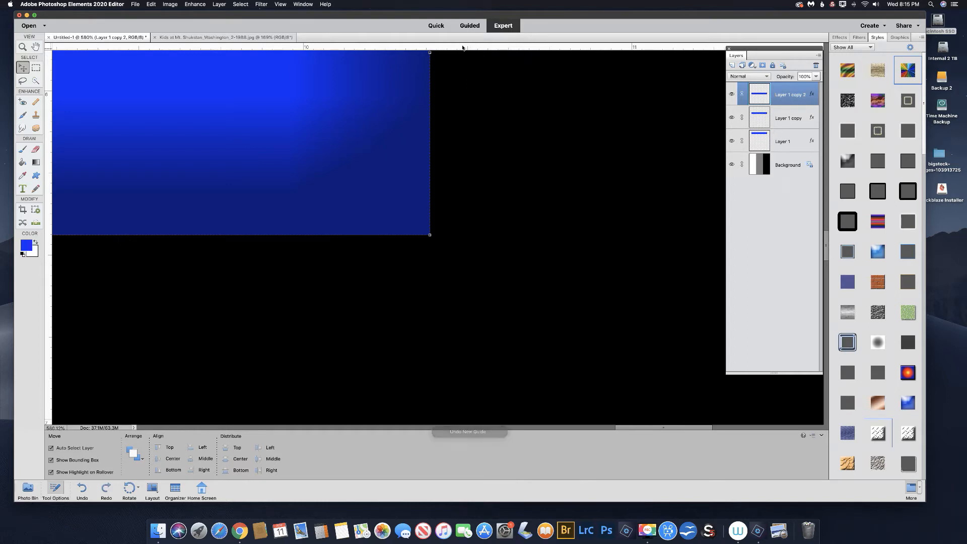
{"action": "left_click_drag", "start_coordinate": [461, 48], "coordinate": [461, 234]}
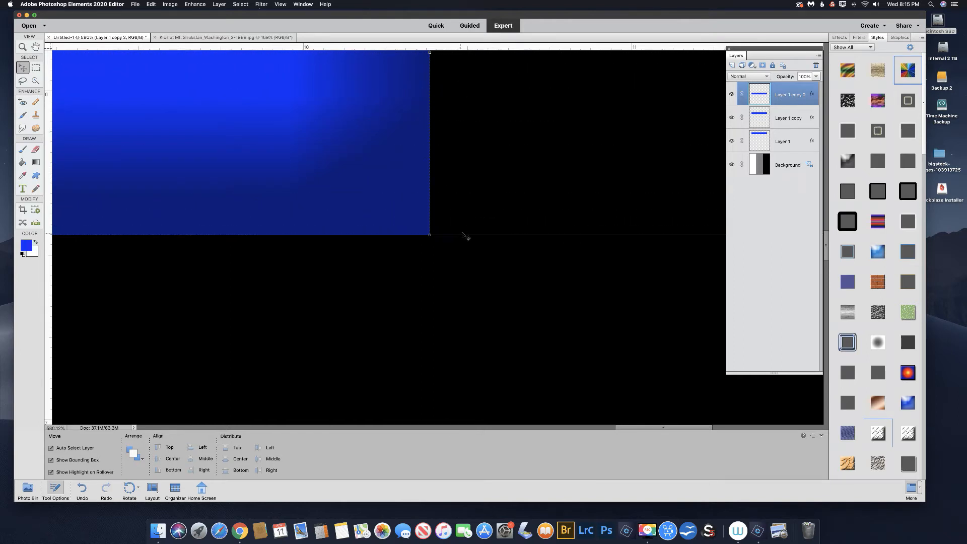
{"action": "left_click_drag", "start_coordinate": [49, 265], "coordinate": [430, 278]}
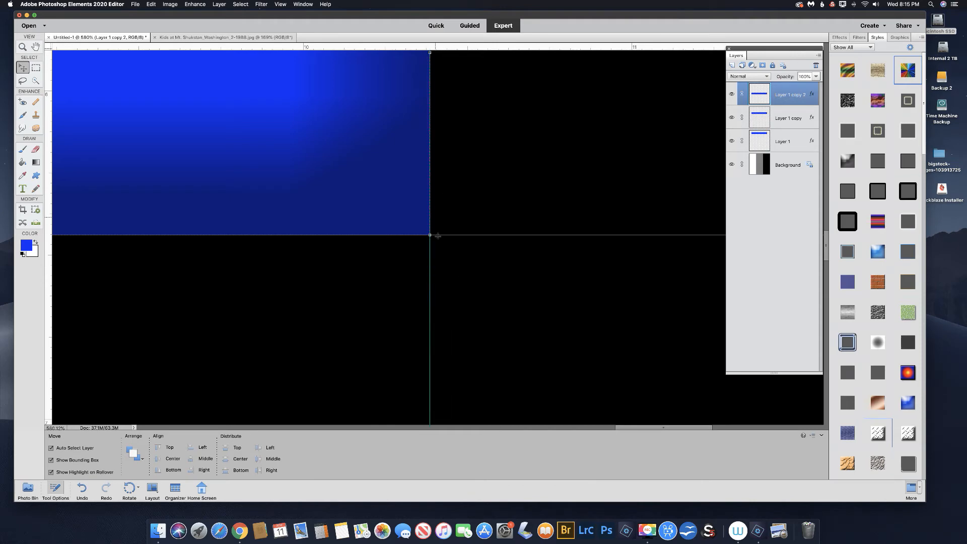
Enable a 56 px stroke in red (f80707) on the third bar.
{"action": "double_click", "coordinate": [811, 94]}
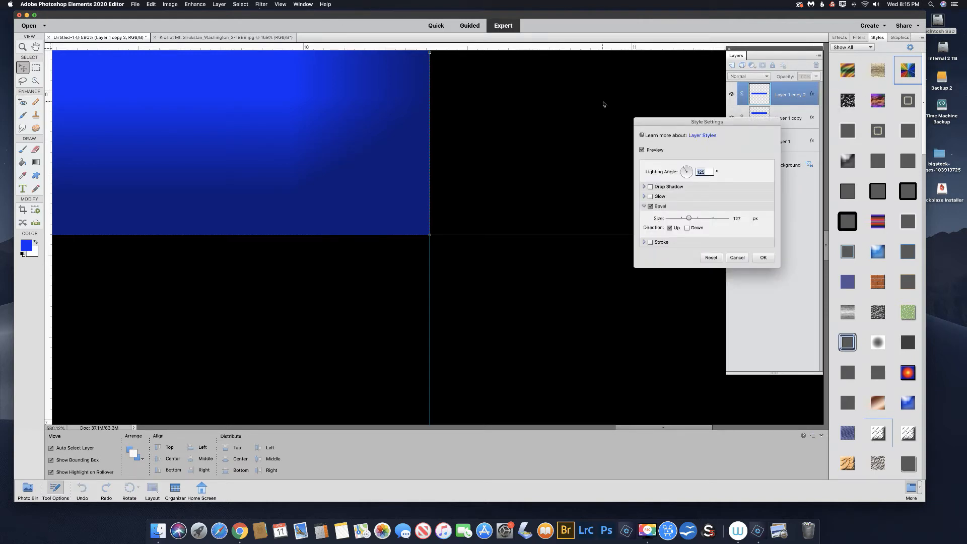
{"action": "key", "text": "super+0"}
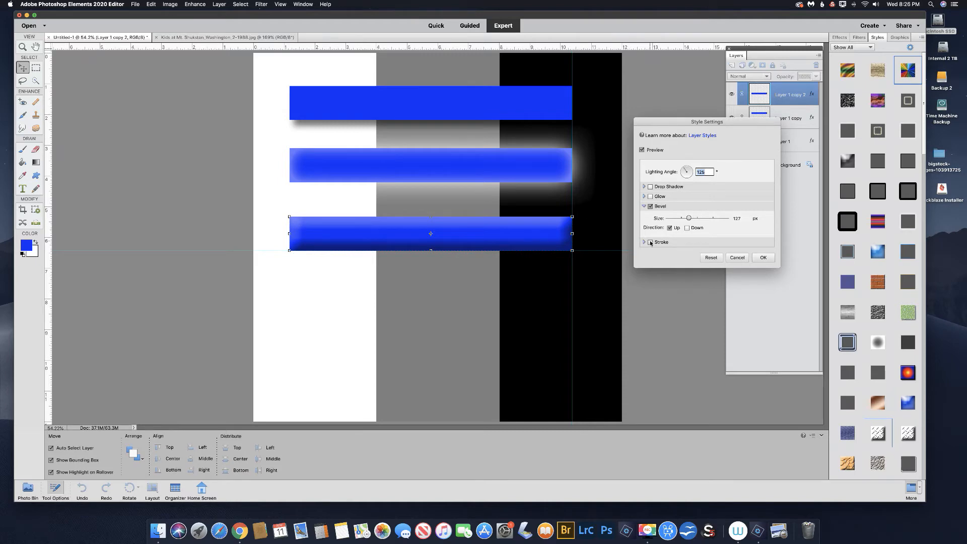
{"action": "left_click", "coordinate": [650, 242]}
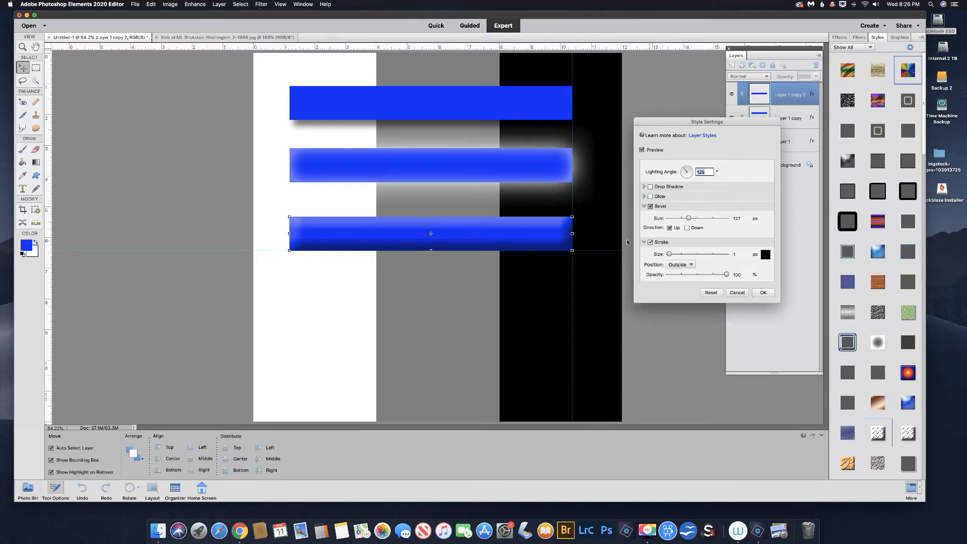
{"action": "left_click_drag", "start_coordinate": [545, 232], "coordinate": [593, 268]}
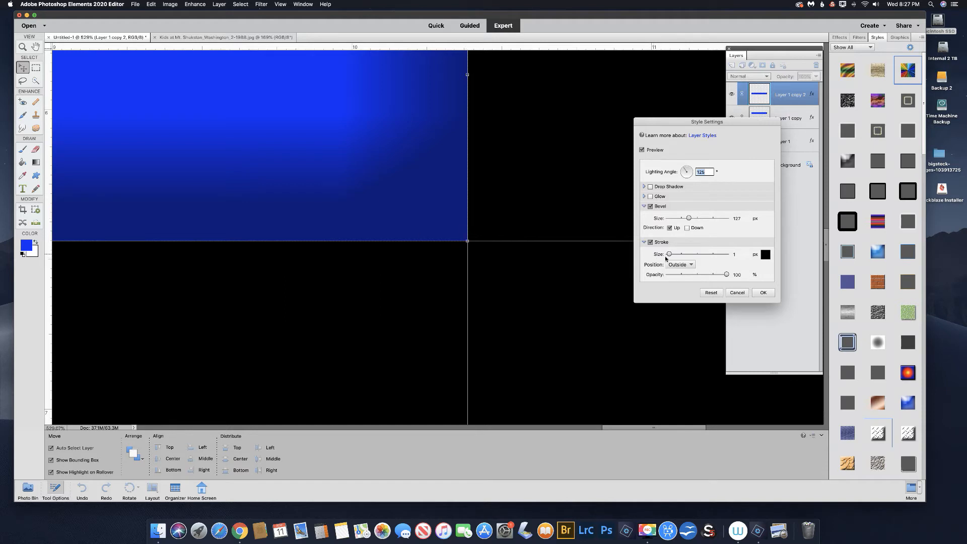
{"action": "left_click_drag", "start_coordinate": [670, 255], "coordinate": [679, 256]}
{"action": "left_click", "coordinate": [764, 256]}
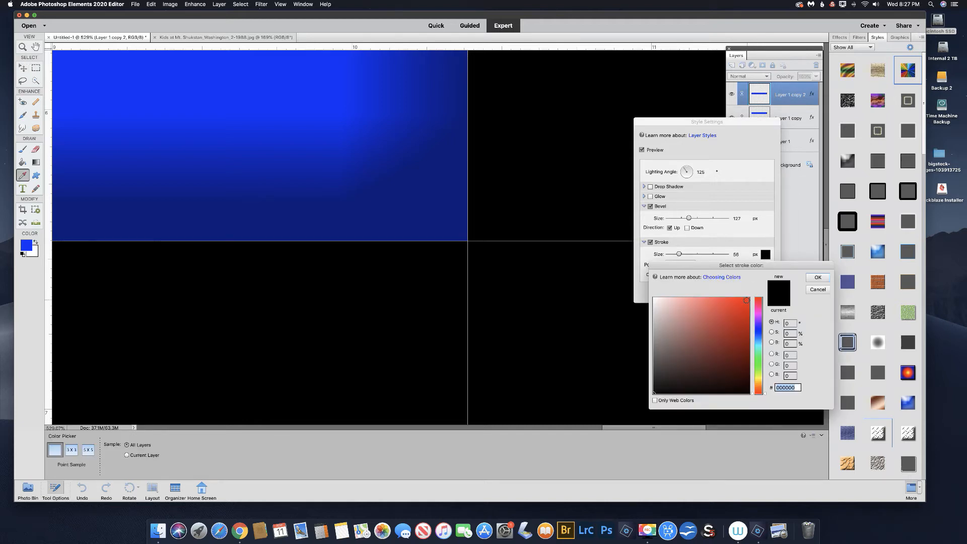
{"action": "left_click", "coordinate": [746, 300]}
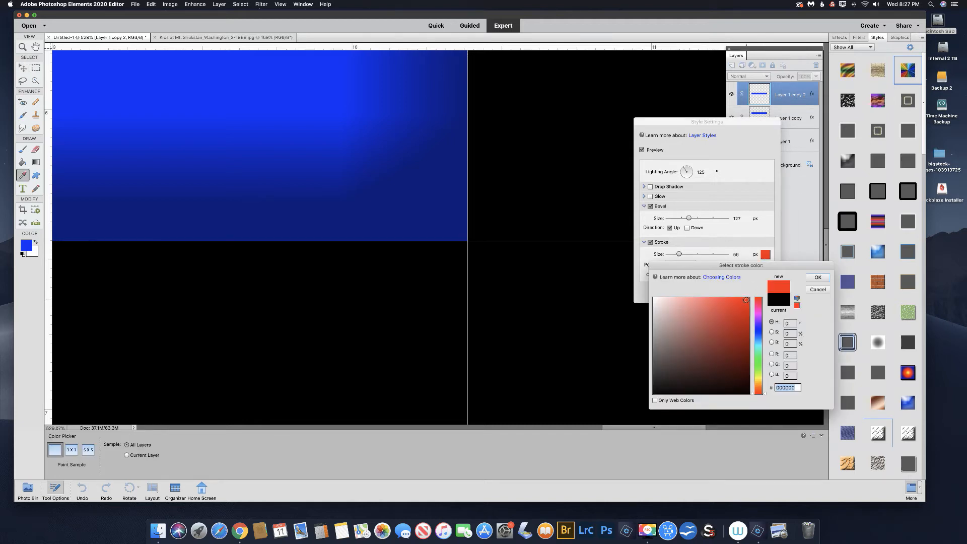
{"action": "left_click", "coordinate": [817, 279]}
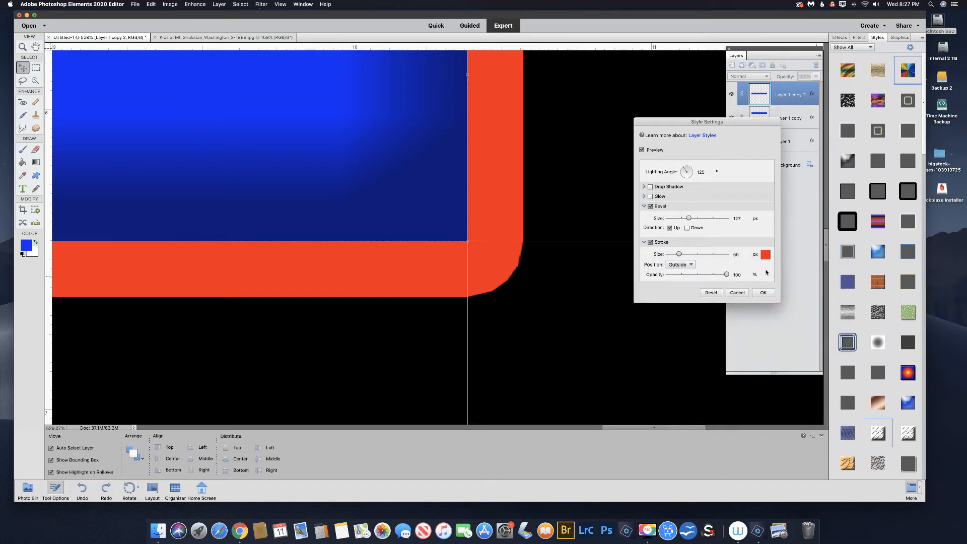
Reduce the red stroke's size to 29 px and set its position to Inside.
{"action": "mouse_move", "coordinate": [679, 255]}
{"action": "left_mouse_down"}
{"action": "mouse_move", "coordinate": [678, 267]}
{"action": "mouse_move", "coordinate": [678, 257]}
{"action": "left_mouse_up"}
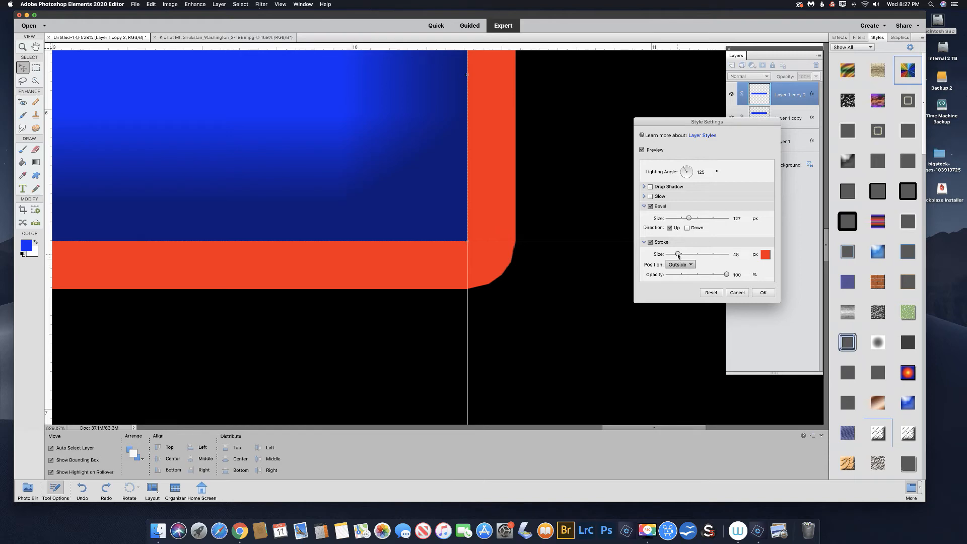
{"action": "left_click_drag", "start_coordinate": [678, 254], "coordinate": [675, 254]}
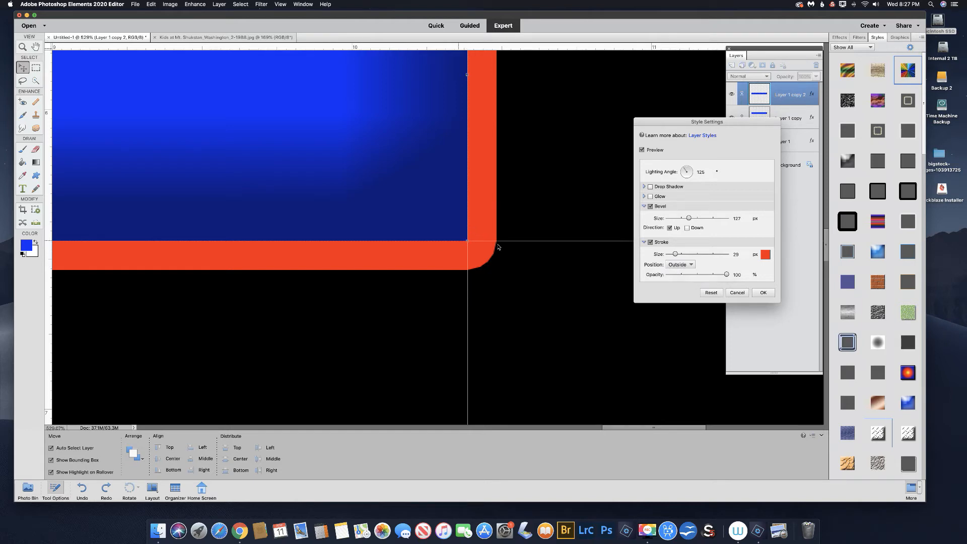
{"action": "left_click", "coordinate": [679, 265]}
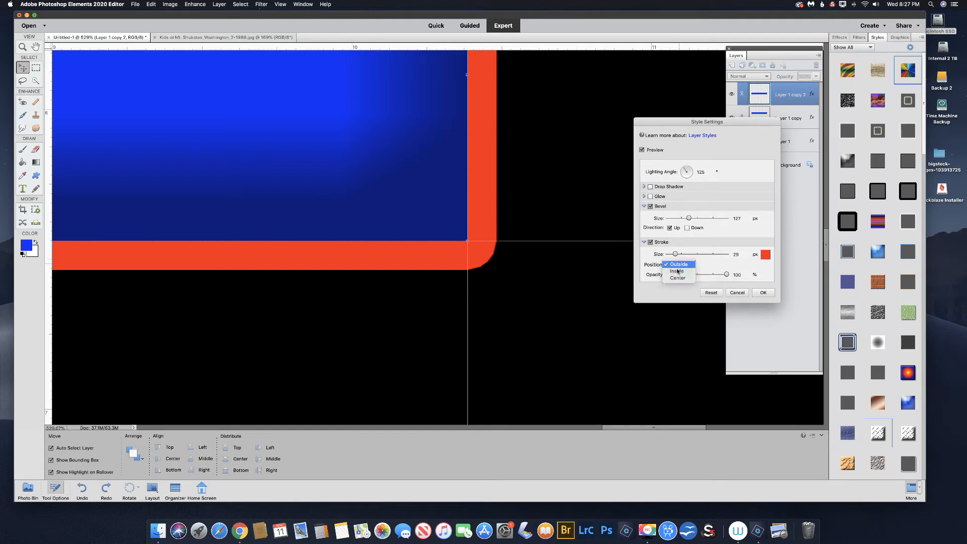
{"action": "left_click", "coordinate": [677, 273]}
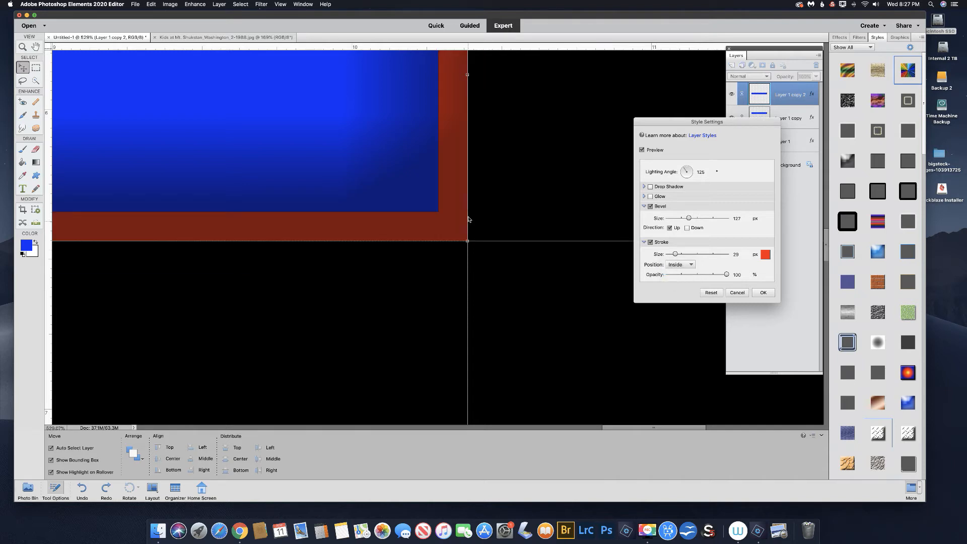
Try the Center and Outside positions for the red stroke and switch it back to Inside.
{"action": "left_click", "coordinate": [678, 263]}
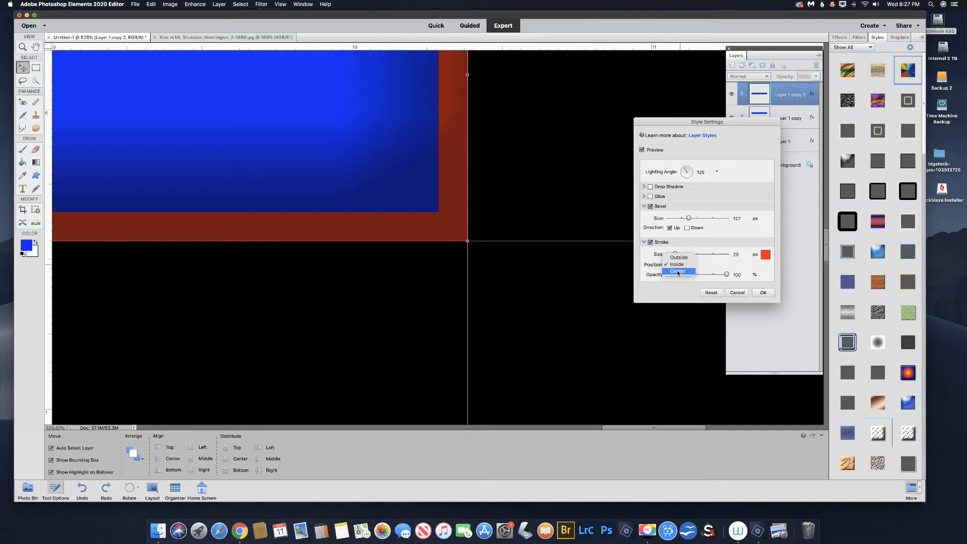
{"action": "left_click", "coordinate": [678, 271]}
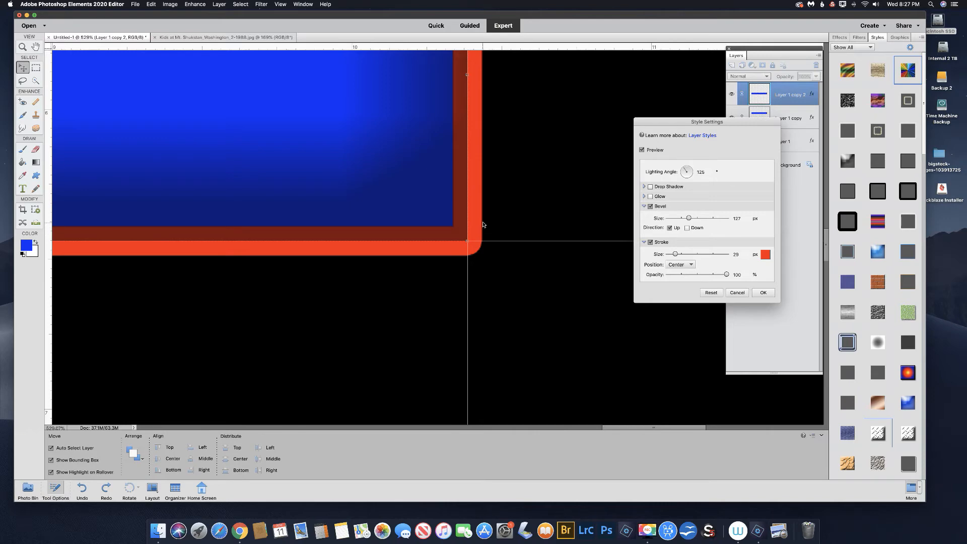
{"action": "left_click", "coordinate": [677, 264]}
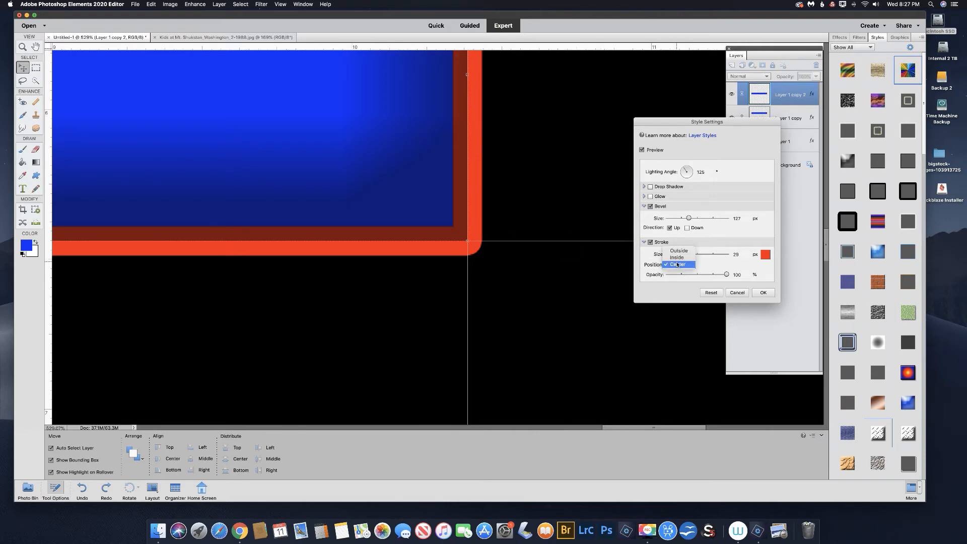
{"action": "left_click", "coordinate": [619, 261]}
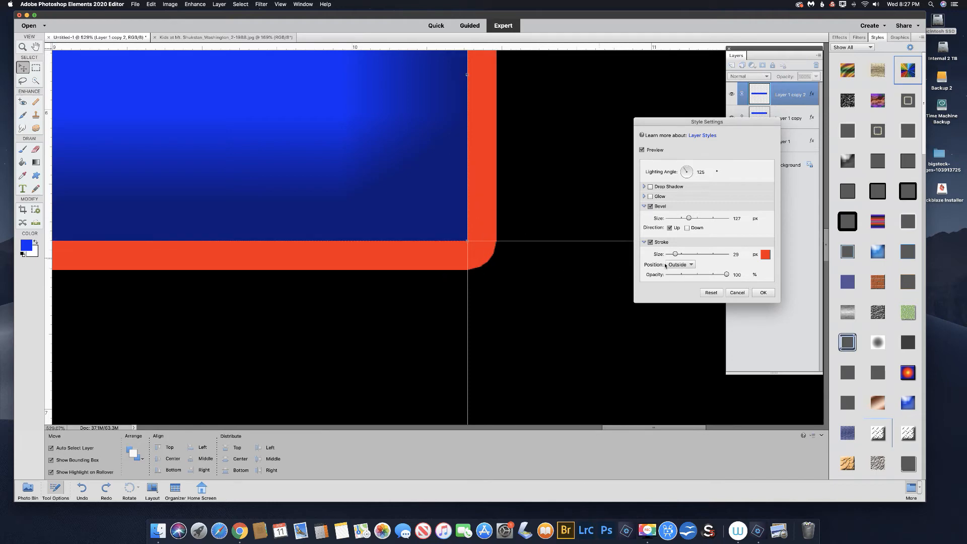
{"action": "left_click", "coordinate": [682, 266]}
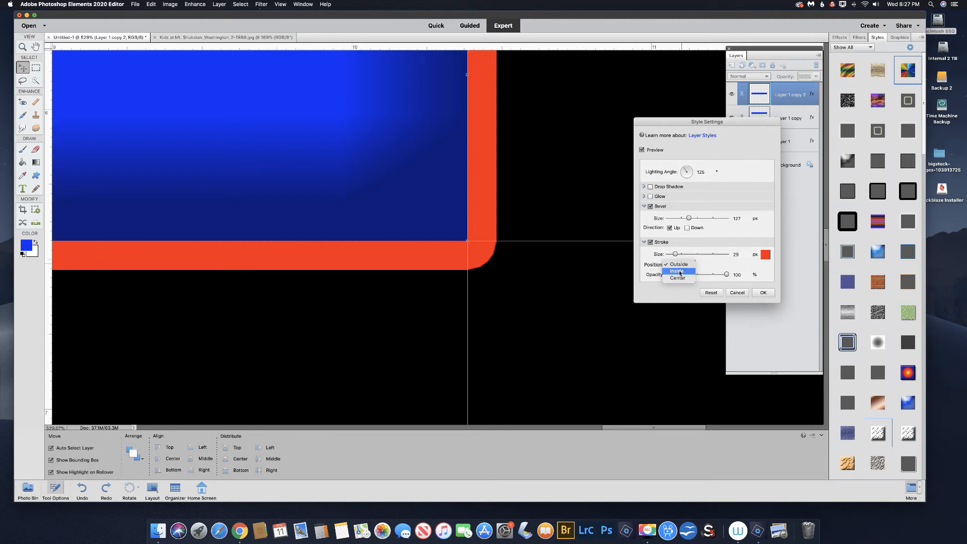
{"action": "left_click", "coordinate": [678, 272]}
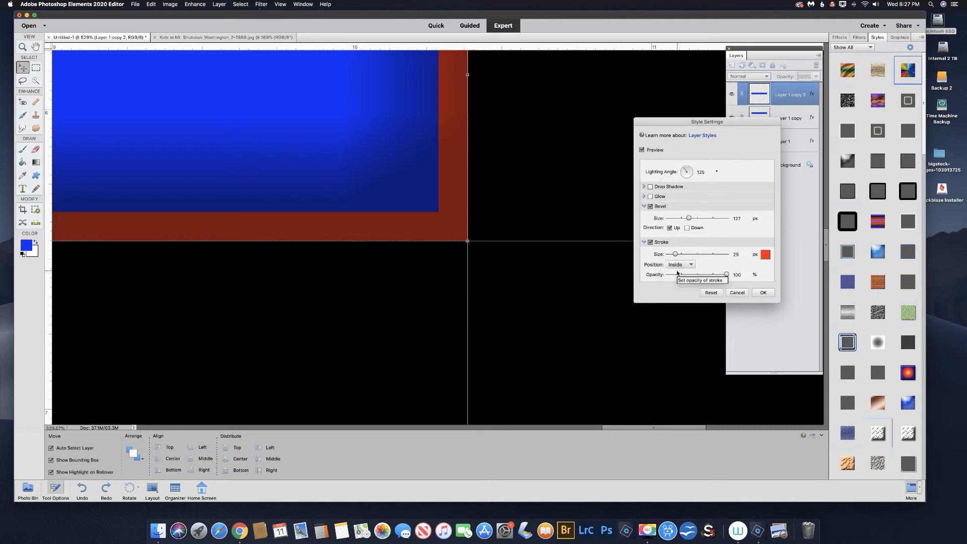
Set the third bar's red stroke position to Center and apply the style settings.
{"action": "left_click", "coordinate": [682, 265]}
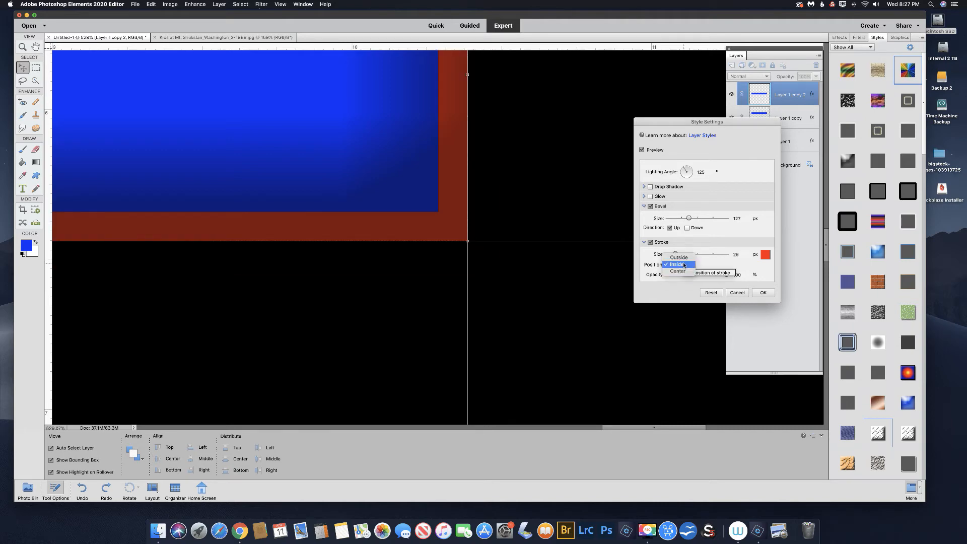
{"action": "left_click", "coordinate": [678, 272]}
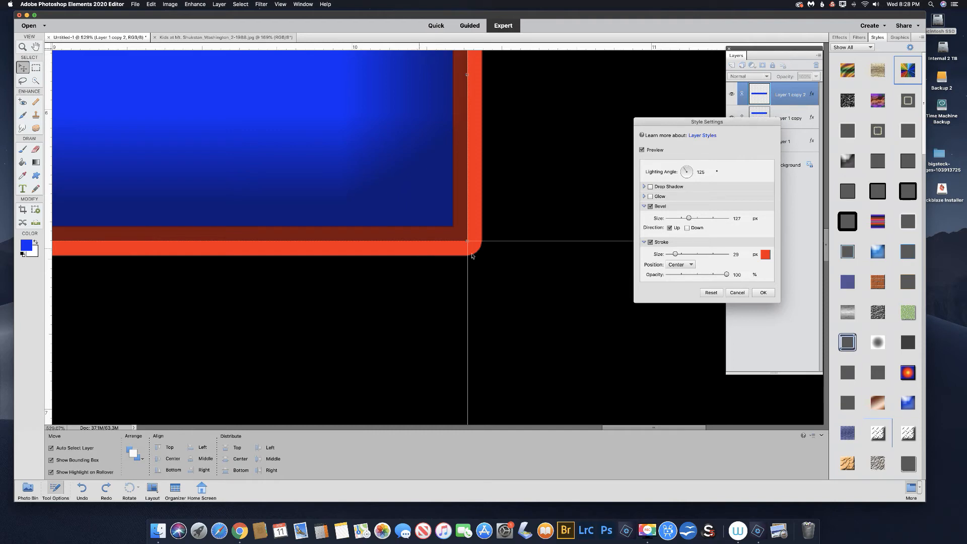
{"action": "left_click", "coordinate": [763, 292]}
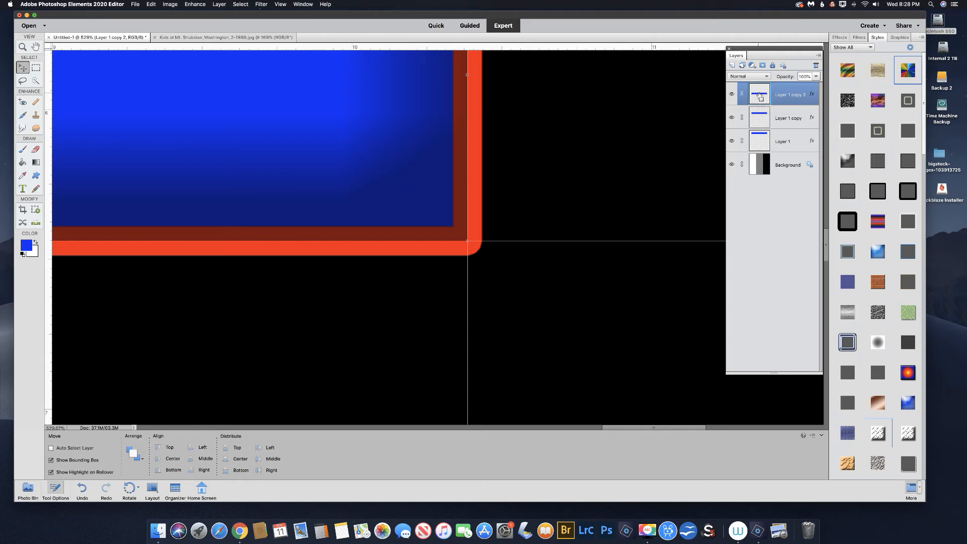
Load the third bar's shape as a selection and stroke it on a new layer with a 10 px centered red (f90326) outline.
{"action": "left_click", "coordinate": [761, 95], "text": "super"}
{"action": "left_click", "coordinate": [732, 65]}
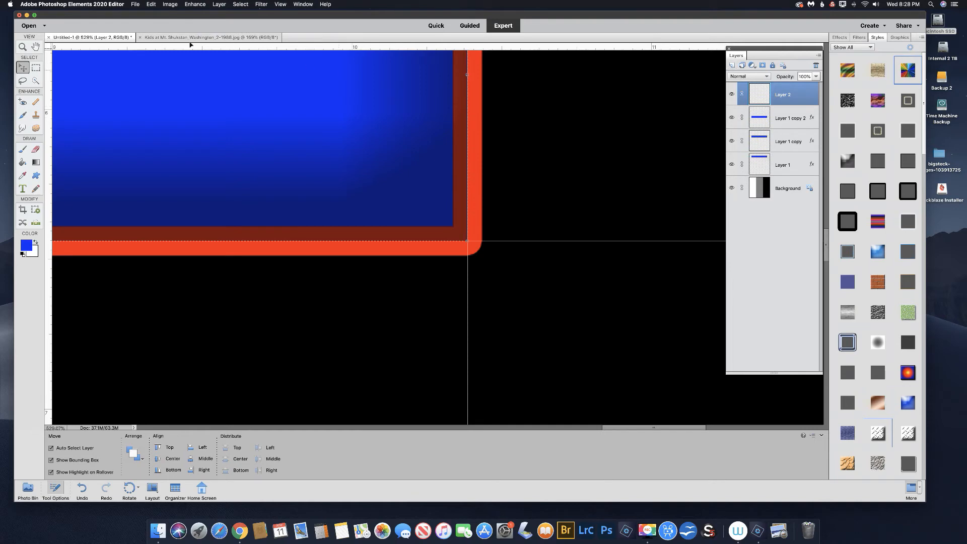
{"action": "left_click", "coordinate": [152, 5]}
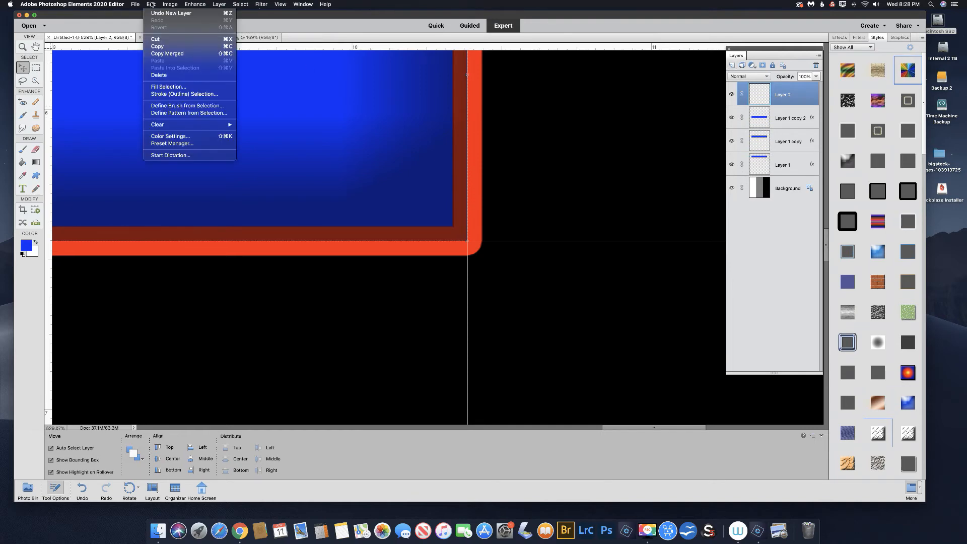
{"action": "left_click", "coordinate": [166, 95]}
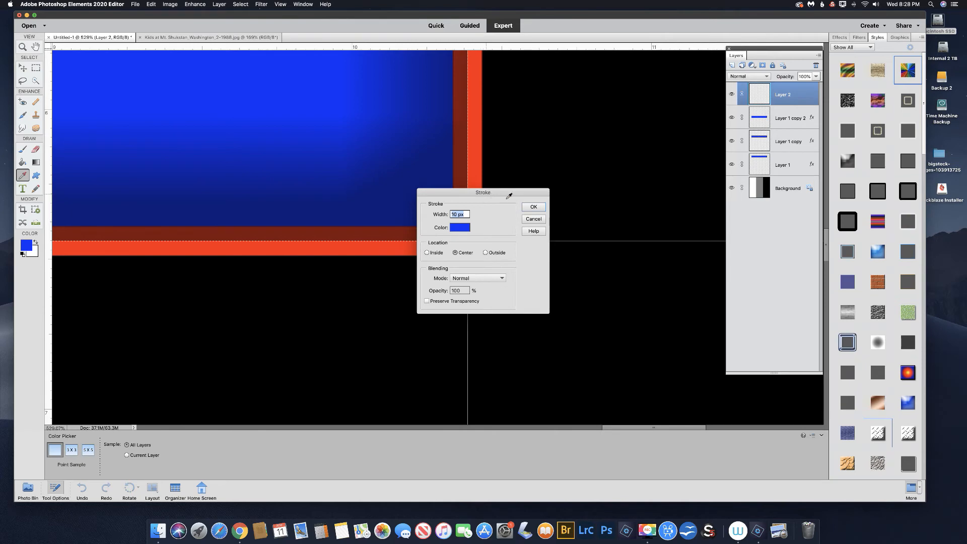
{"action": "left_click_drag", "start_coordinate": [509, 195], "coordinate": [624, 227]}
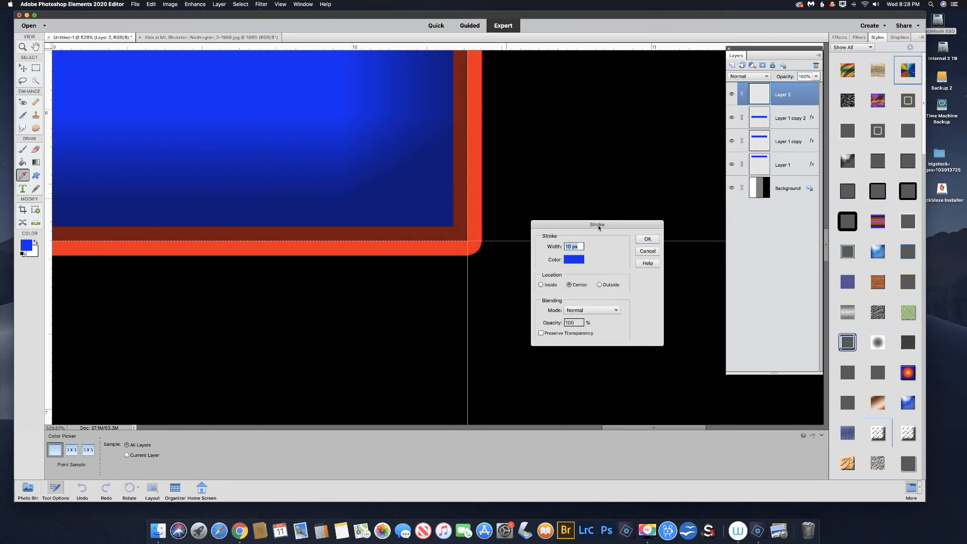
{"action": "left_click", "coordinate": [577, 261]}
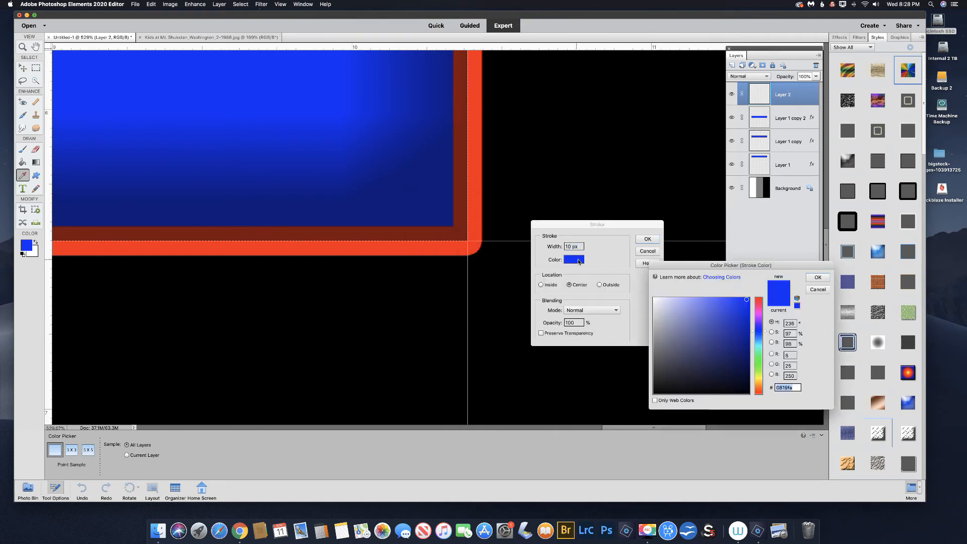
{"action": "left_click", "coordinate": [758, 301]}
{"action": "left_click", "coordinate": [749, 299]}
{"action": "left_click", "coordinate": [749, 300]}
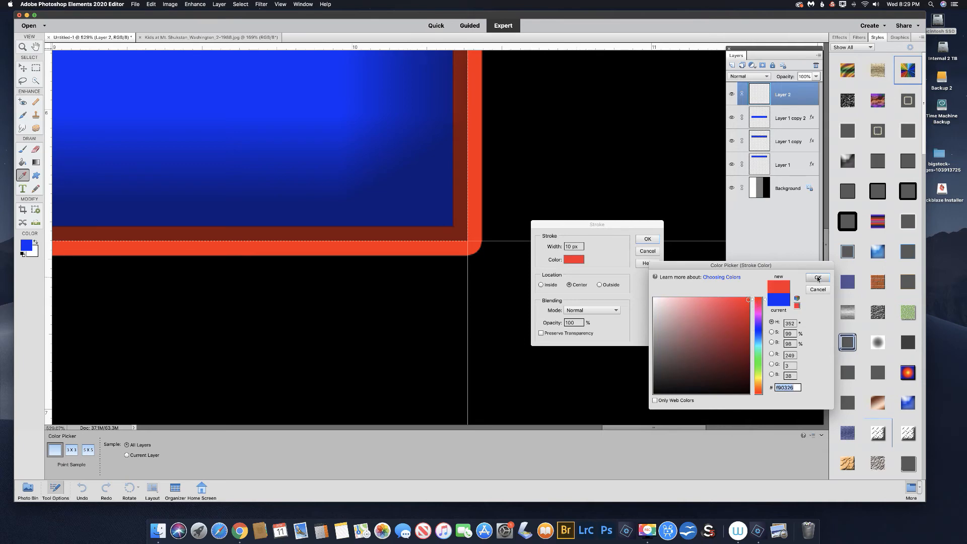
{"action": "left_click", "coordinate": [818, 278]}
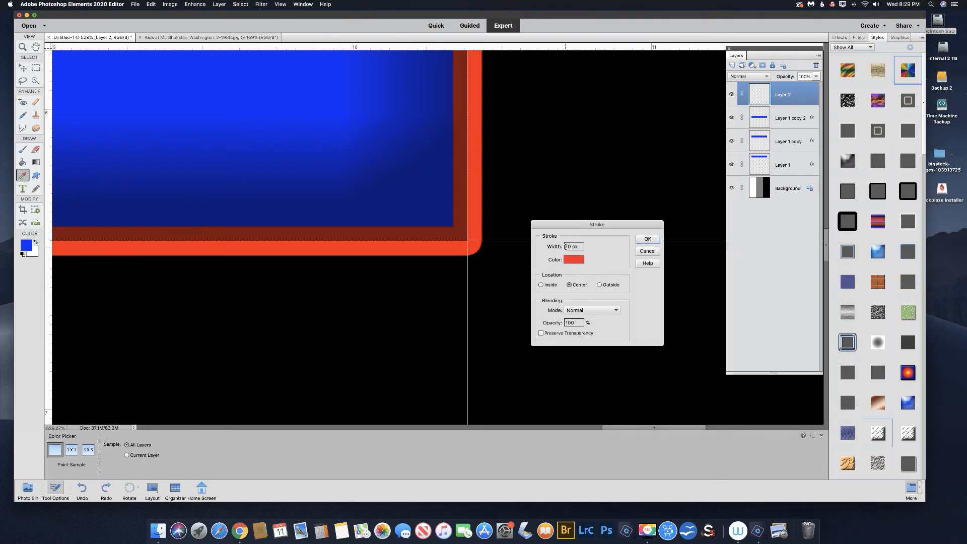
{"action": "left_click", "coordinate": [647, 239]}
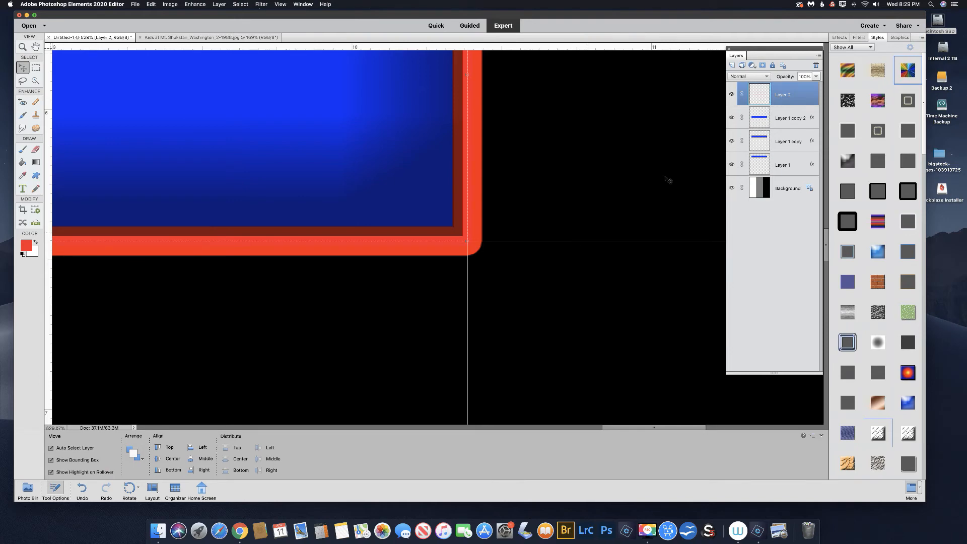
Set the stroke size in the third bar's layer style to 10 px.
{"action": "left_click", "coordinate": [787, 121]}
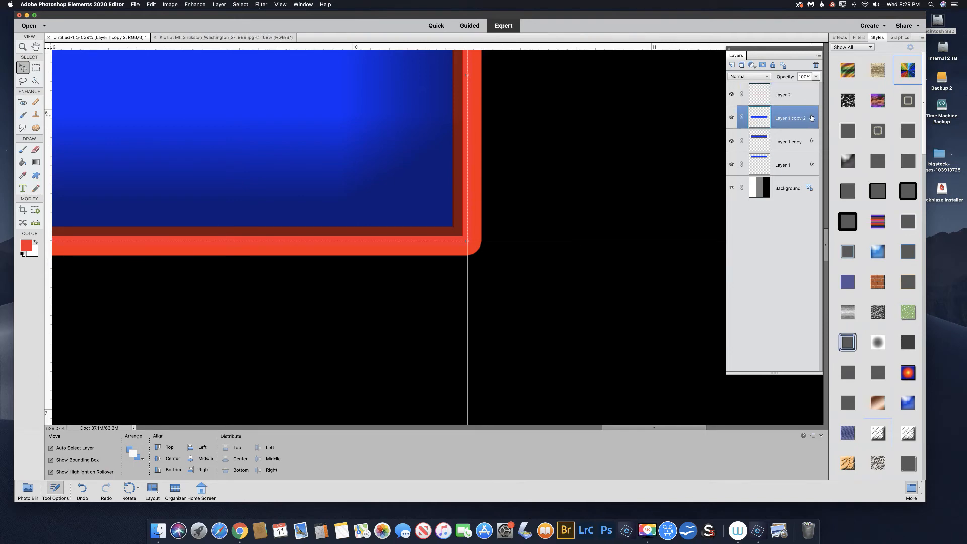
{"action": "double_click", "coordinate": [786, 124]}
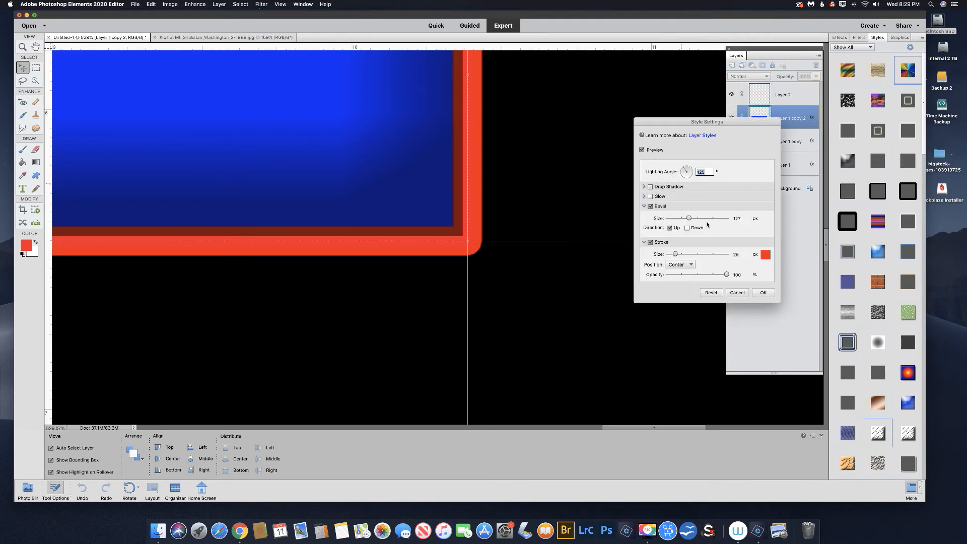
{"action": "left_click", "coordinate": [736, 254]}
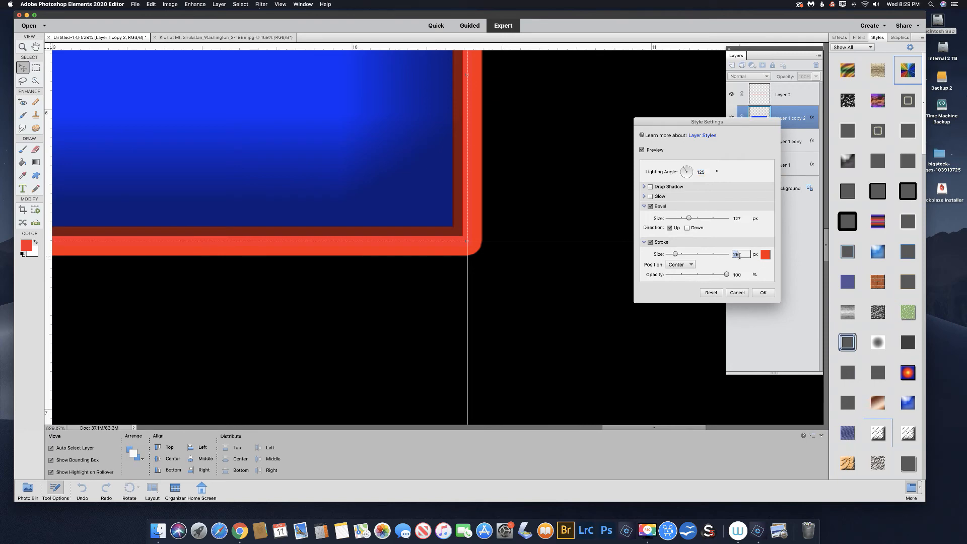
{"action": "type", "text": "10"}
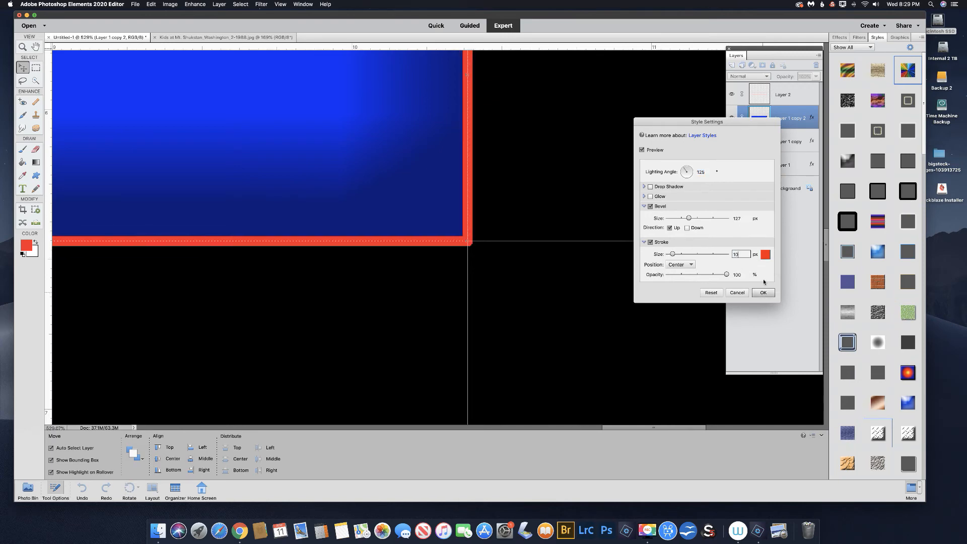
{"action": "key", "text": "Return"}
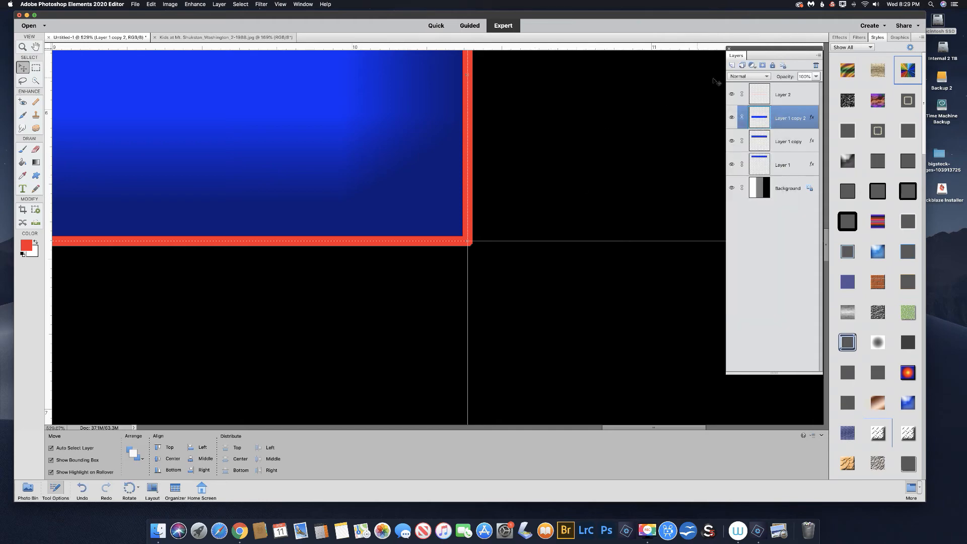
Hide and reshow the separate outline layer to compare it with the third bar's style stroke.
{"action": "left_click", "coordinate": [732, 94]}
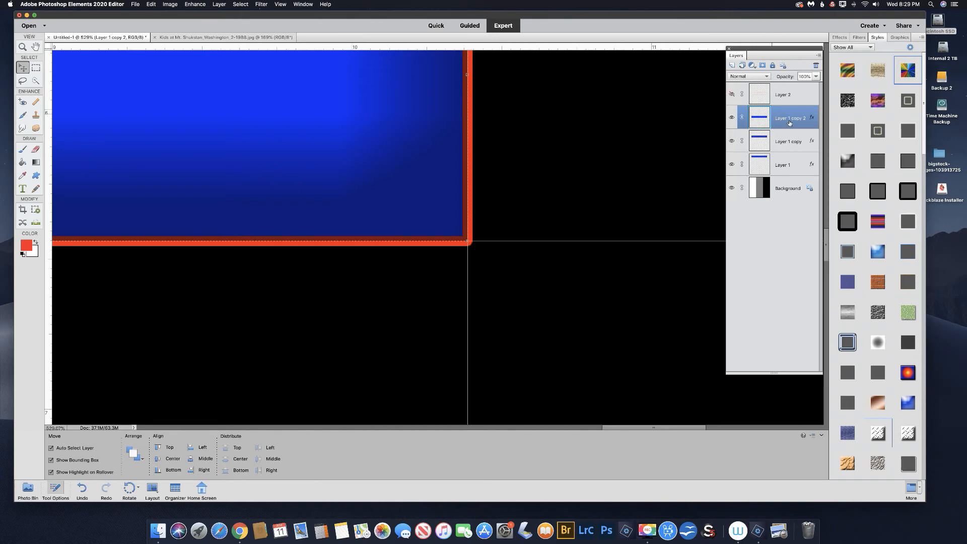
{"action": "left_click", "coordinate": [732, 95]}
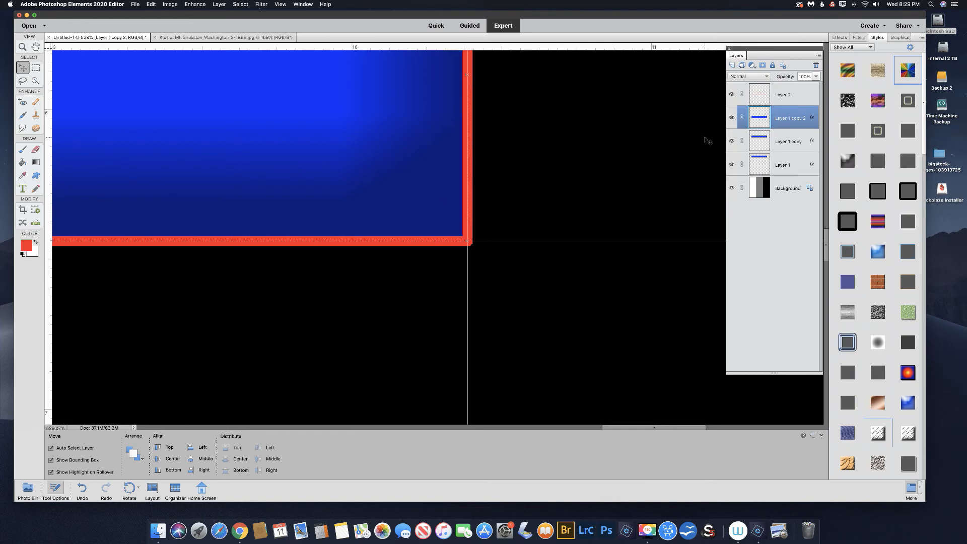
{"action": "key", "text": "super+0"}
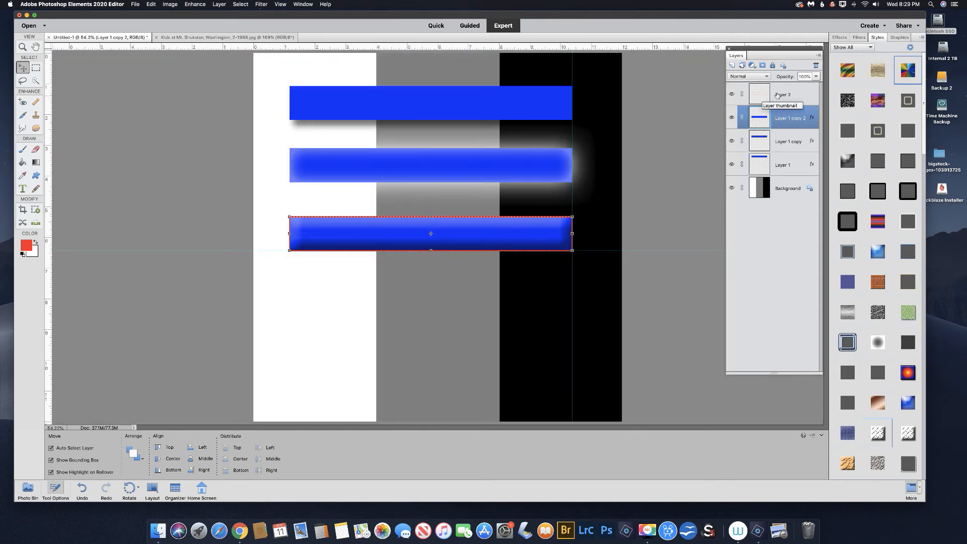
Group the outline layer with the third bar's layer under the name "bevel" and nudge the group slightly left.
{"action": "left_click", "coordinate": [780, 94], "text": "shift"}
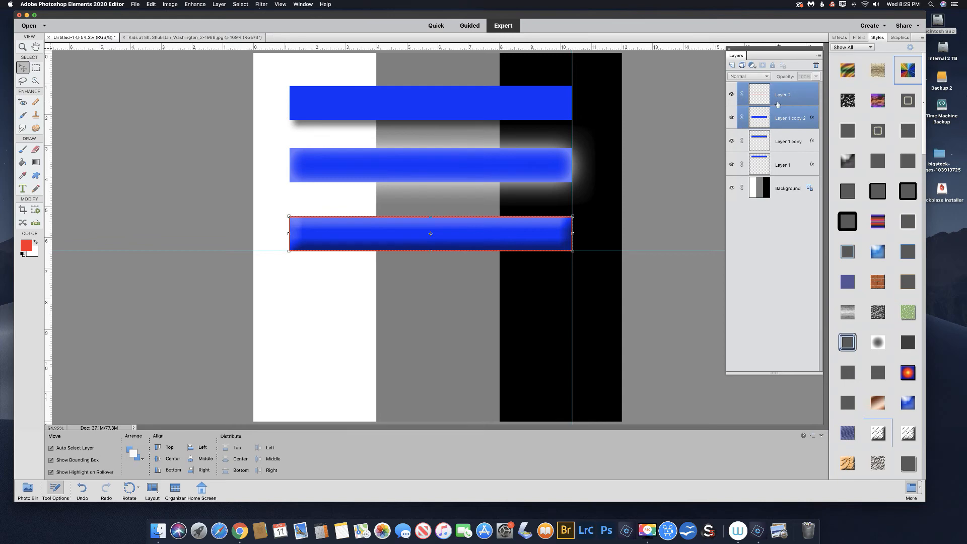
{"action": "left_click", "coordinate": [743, 66]}
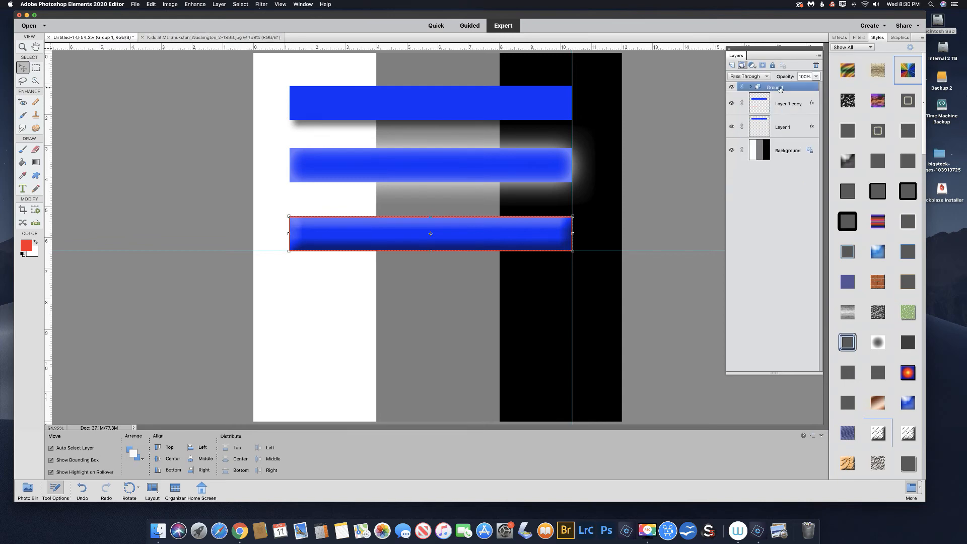
{"action": "double_click", "coordinate": [775, 88]}
{"action": "type", "text": "bevel"}
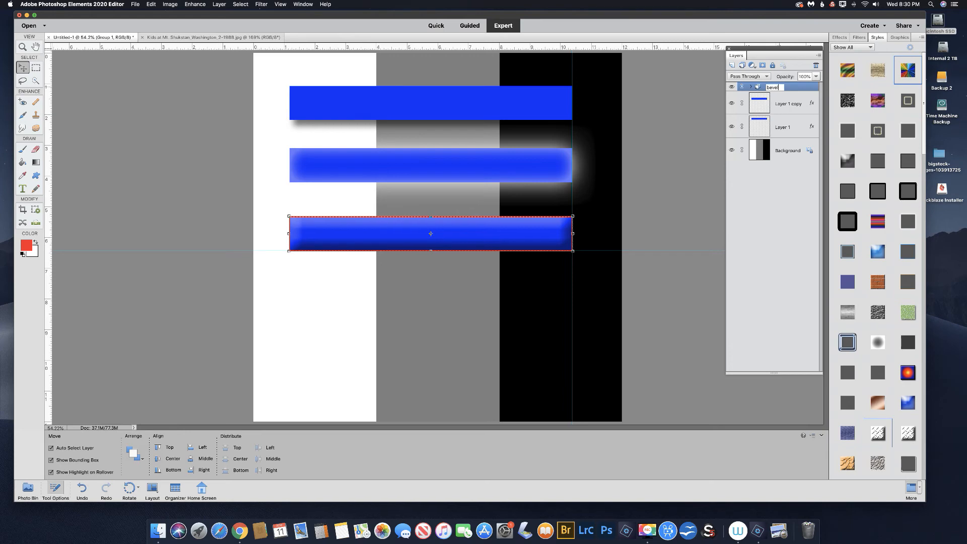
{"action": "left_click_drag", "start_coordinate": [541, 232], "coordinate": [505, 229]}
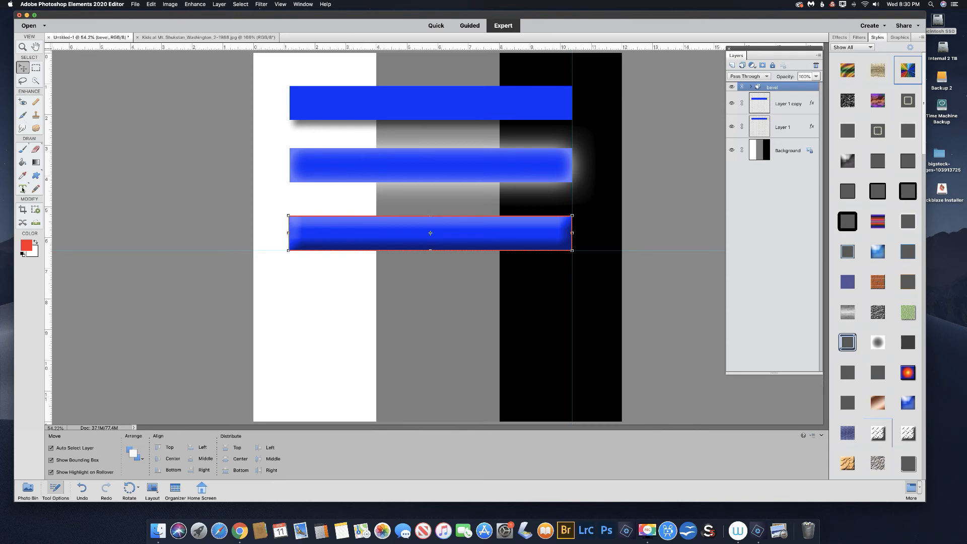
Add the red text "TYPE" in Tahoma Regular below the bars and move it across the white and gray stripes.
{"action": "left_click", "coordinate": [23, 190]}
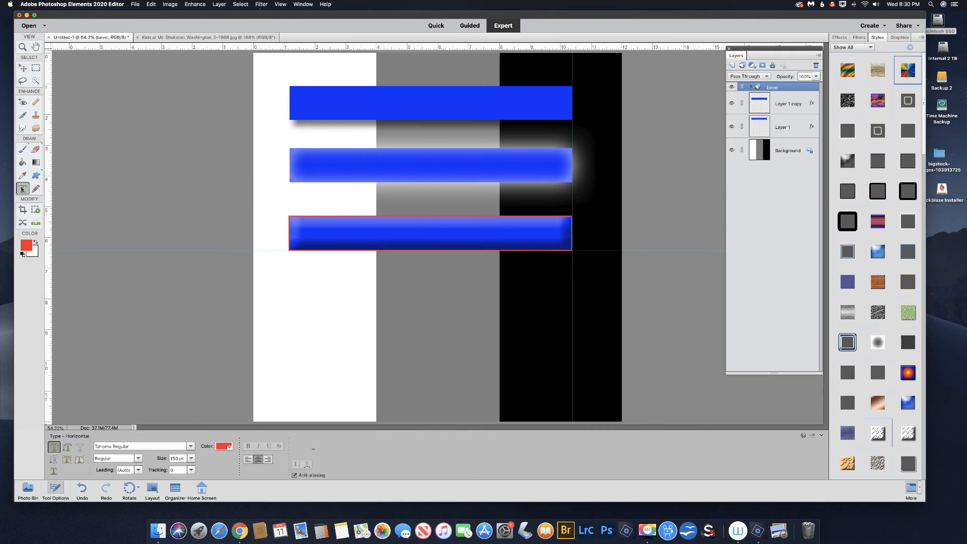
{"action": "left_click", "coordinate": [358, 309]}
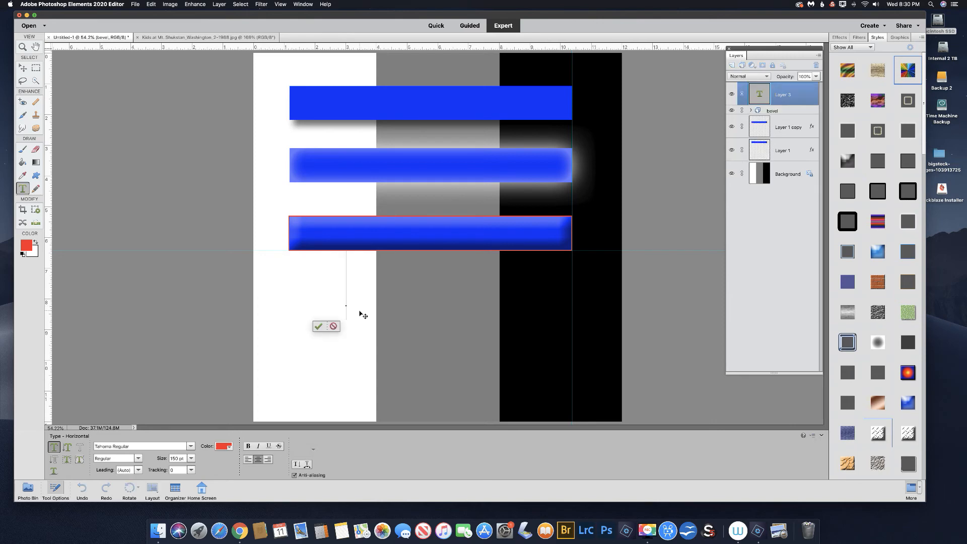
{"action": "type", "text": "TYPE"}
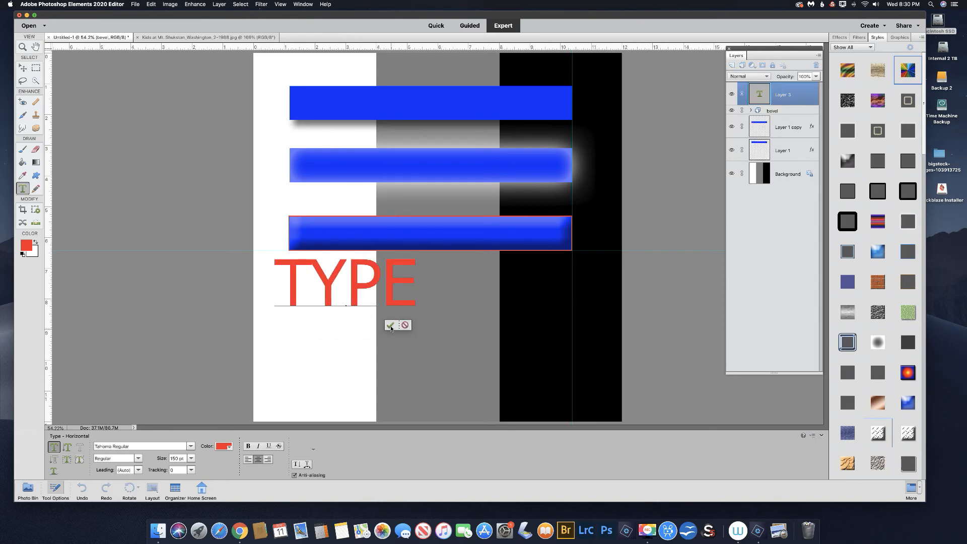
{"action": "left_click", "coordinate": [391, 325]}
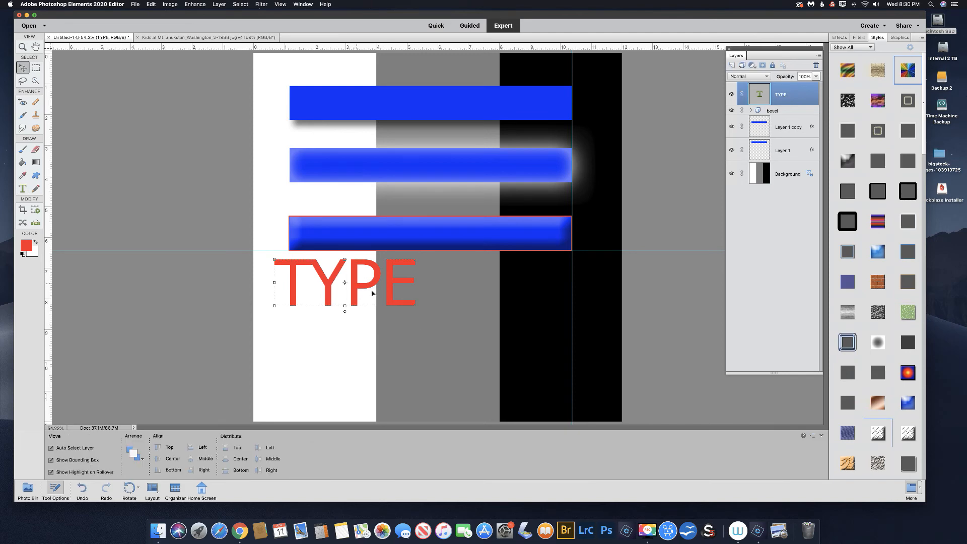
{"action": "left_click_drag", "start_coordinate": [354, 284], "coordinate": [434, 315]}
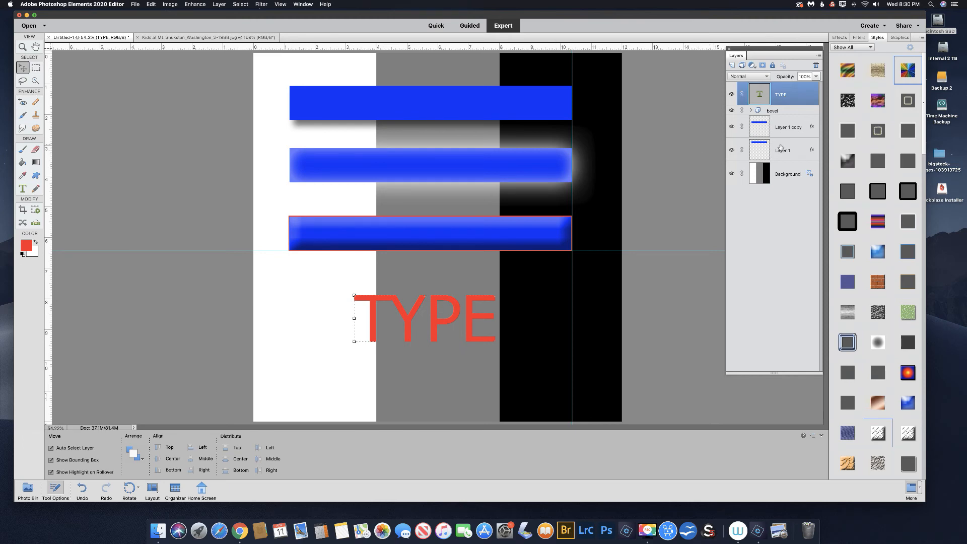
Identify the first bar's layer by toggling its visibility and copy its drop shadow style onto the TYPE layer.
{"action": "left_click", "coordinate": [731, 150]}
{"action": "left_click", "coordinate": [732, 151]}
{"action": "left_click_drag", "start_coordinate": [807, 114], "coordinate": [807, 95]}
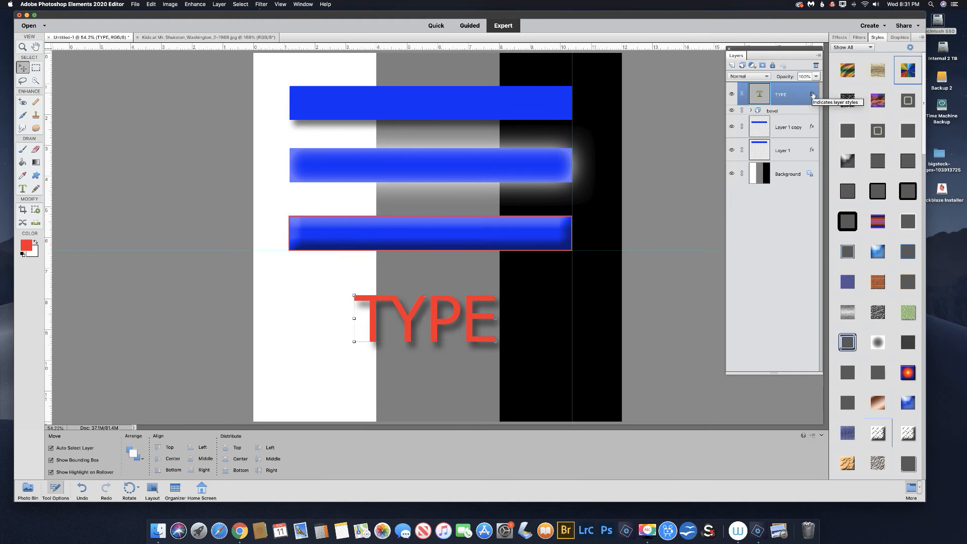
Enable an upward bevel on the TYPE text and set its size to 24 px.
{"action": "double_click", "coordinate": [812, 94]}
{"action": "left_click", "coordinate": [650, 242]}
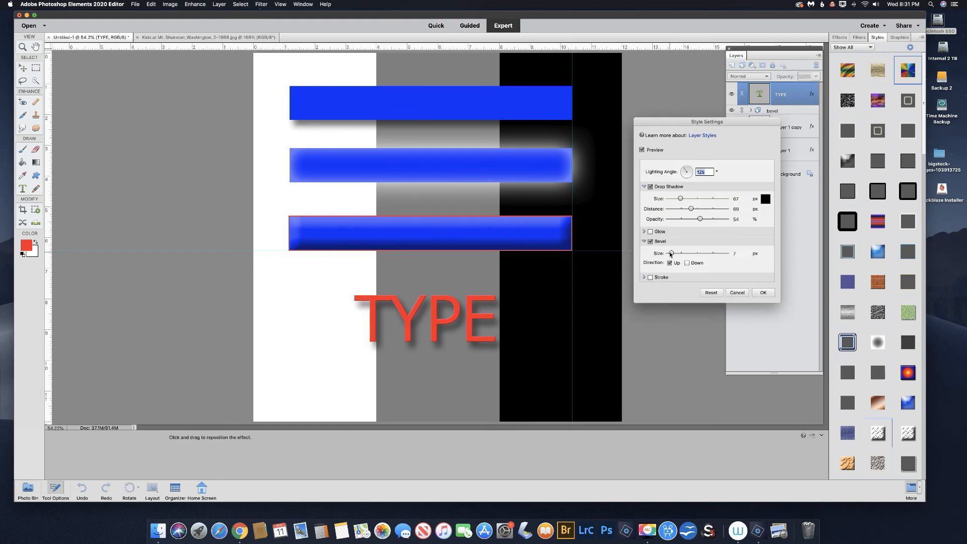
{"action": "left_click_drag", "start_coordinate": [670, 255], "coordinate": [675, 255]}
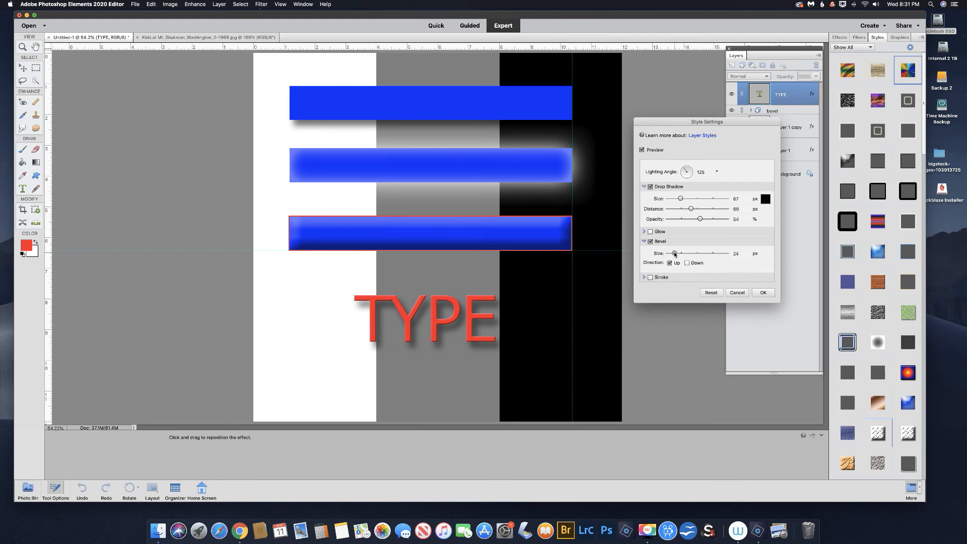
Add a 10 px black stroke to the TYPE text and set its position to Inside.
{"action": "left_click", "coordinate": [650, 277]}
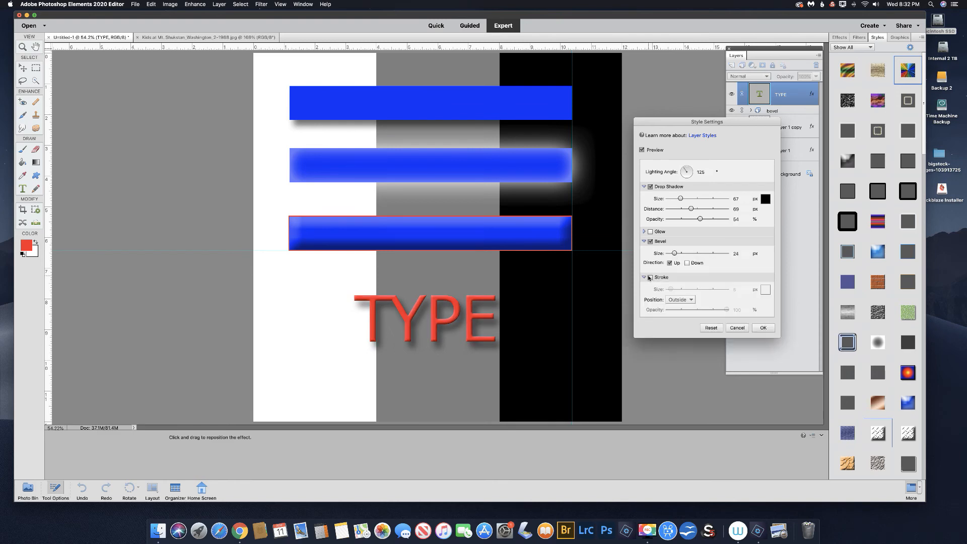
{"action": "left_click_drag", "start_coordinate": [670, 290], "coordinate": [672, 290]}
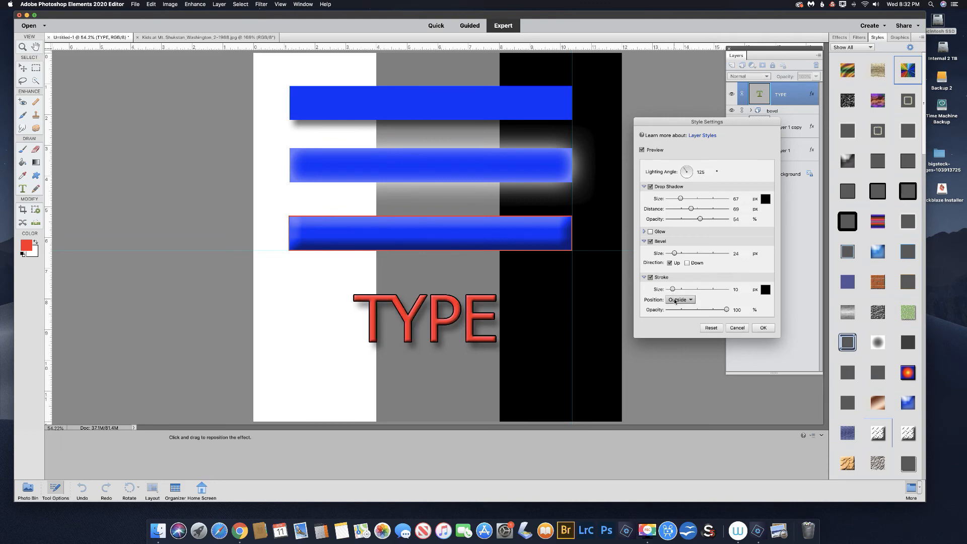
{"action": "left_click", "coordinate": [676, 300]}
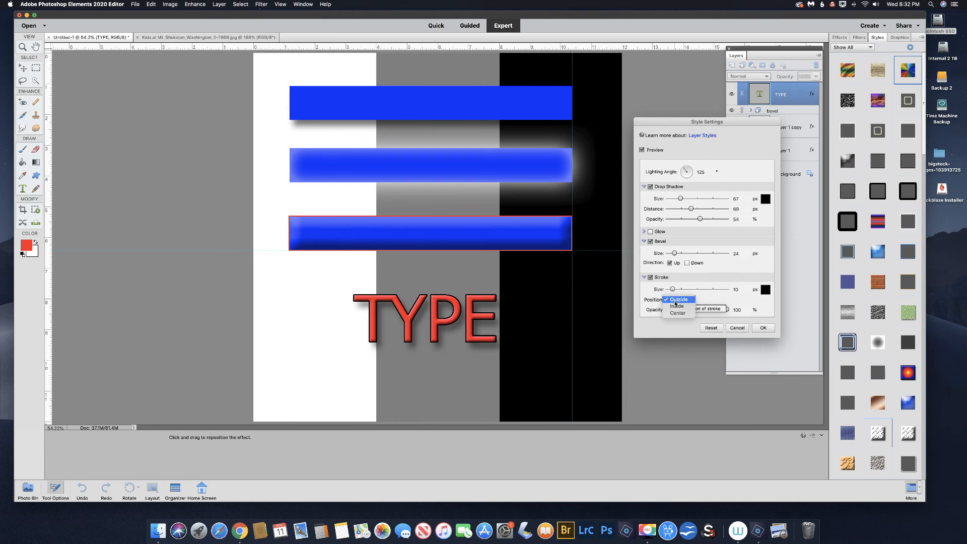
{"action": "left_click", "coordinate": [675, 307]}
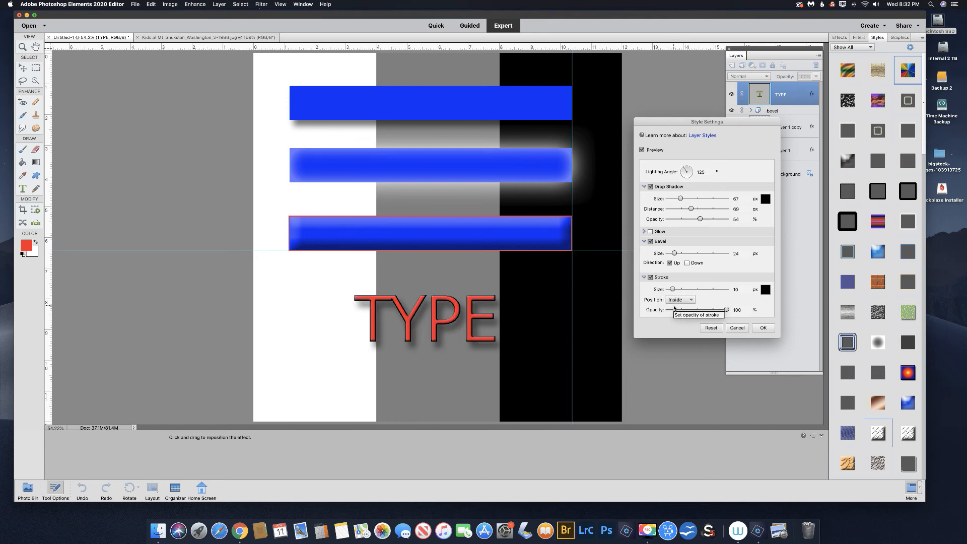
Try the Center stroke position on the TYPE text, set the position to Outside and apply the style settings.
{"action": "left_click", "coordinate": [677, 300]}
{"action": "left_click", "coordinate": [676, 308]}
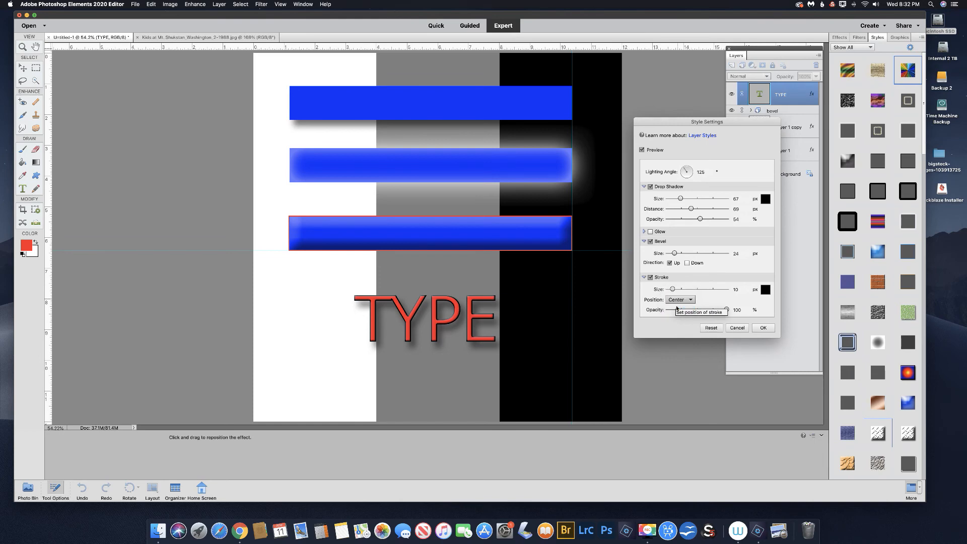
{"action": "left_click", "coordinate": [680, 301]}
{"action": "left_click", "coordinate": [669, 309]}
{"action": "left_click", "coordinate": [677, 300]}
{"action": "left_click", "coordinate": [698, 316]}
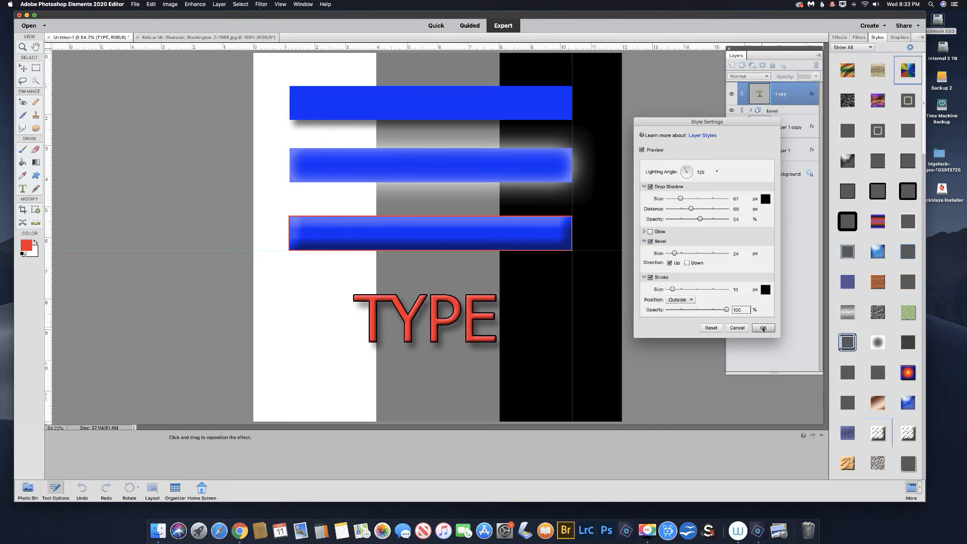
{"action": "left_click", "coordinate": [762, 328]}
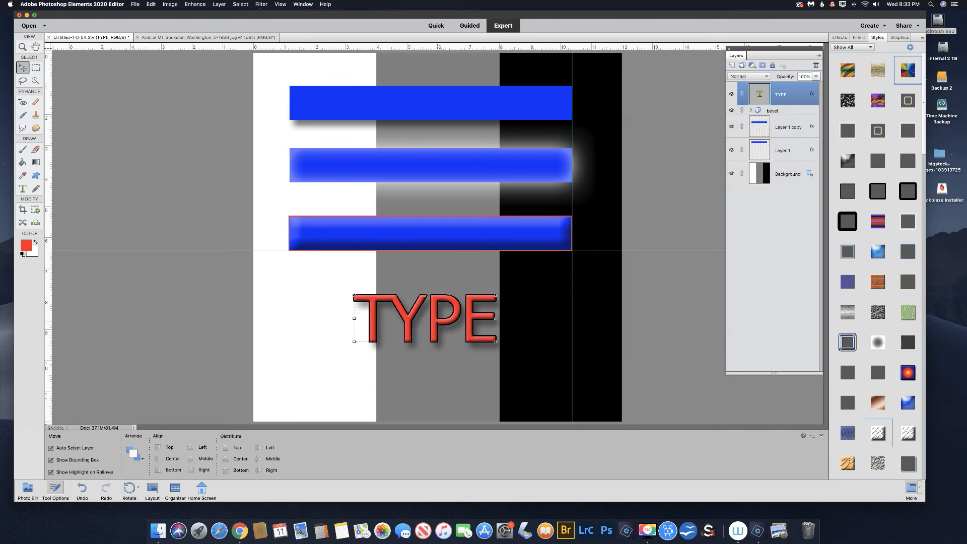
Move the TYPE text up beneath the third bar's left end and add the open Mt. Shuksan kids photo as the top layer.
{"action": "left_click_drag", "start_coordinate": [429, 320], "coordinate": [361, 286]}
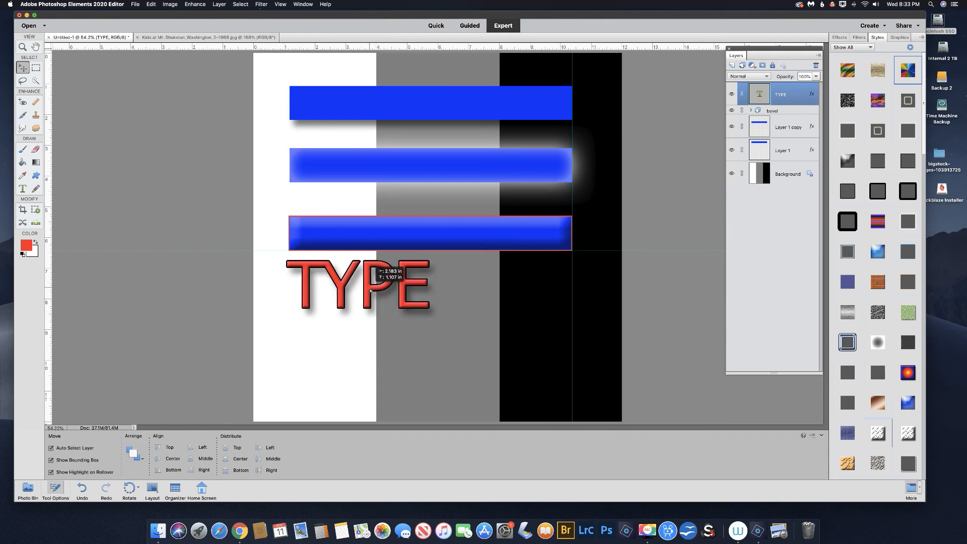
{"action": "left_click", "coordinate": [25, 496]}
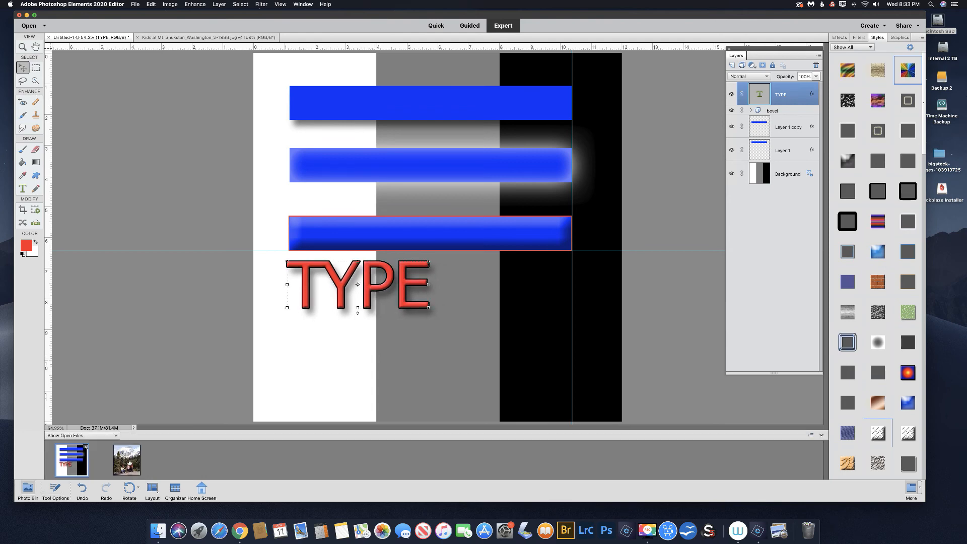
{"action": "left_click_drag", "start_coordinate": [129, 462], "coordinate": [474, 289]}
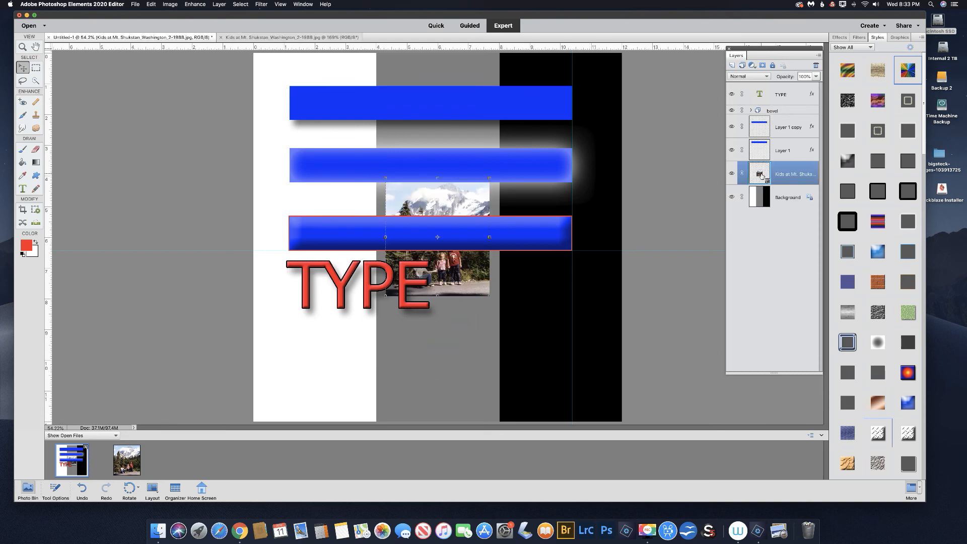
{"action": "left_click_drag", "start_coordinate": [762, 174], "coordinate": [777, 86]}
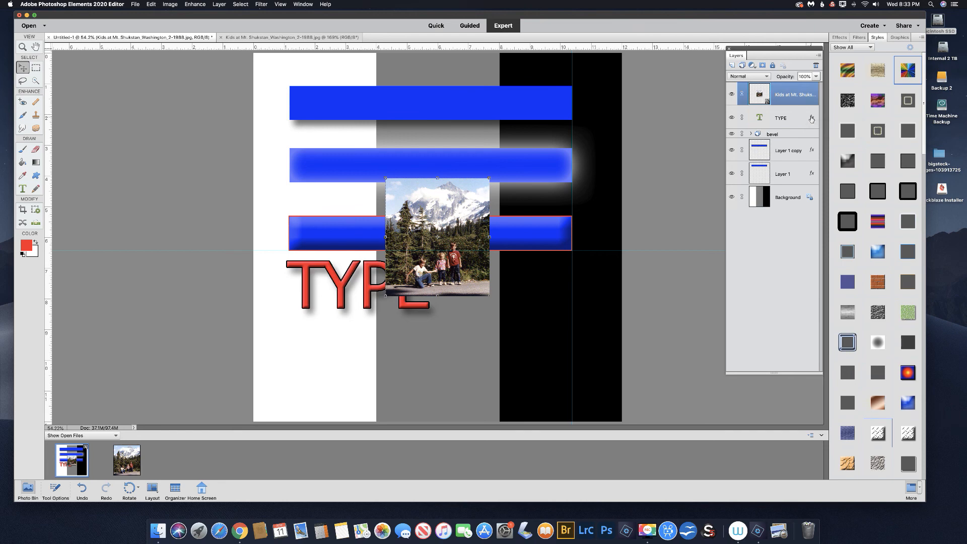
Copy the TYPE layer's style onto the photo layer and move the photo below the third bar, across the gray and black stripes.
{"action": "left_click_drag", "start_coordinate": [810, 94], "coordinate": [810, 95]}
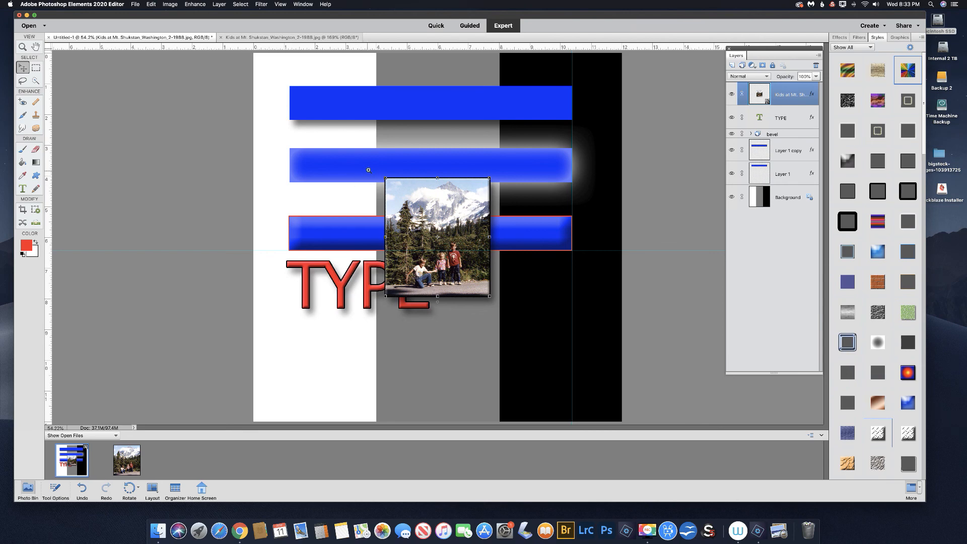
{"action": "left_click_drag", "start_coordinate": [370, 170], "coordinate": [504, 306]}
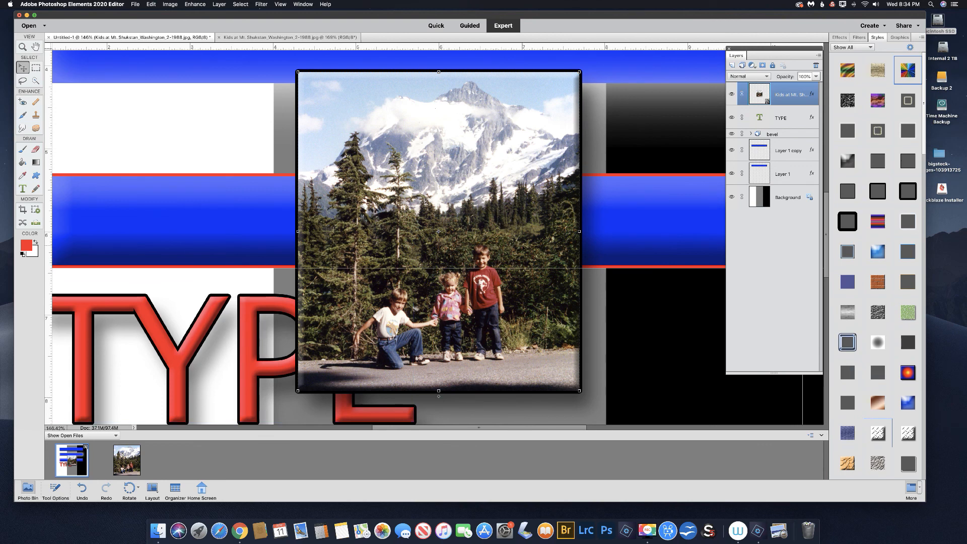
{"action": "key", "text": "super+minus"}
{"action": "key", "text": "super+minus"}
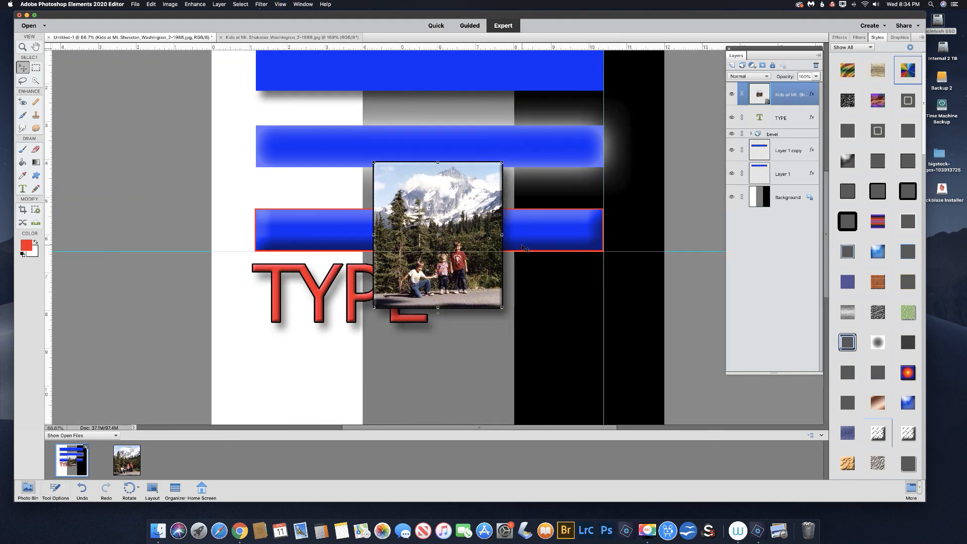
{"action": "key", "text": "super+minus"}
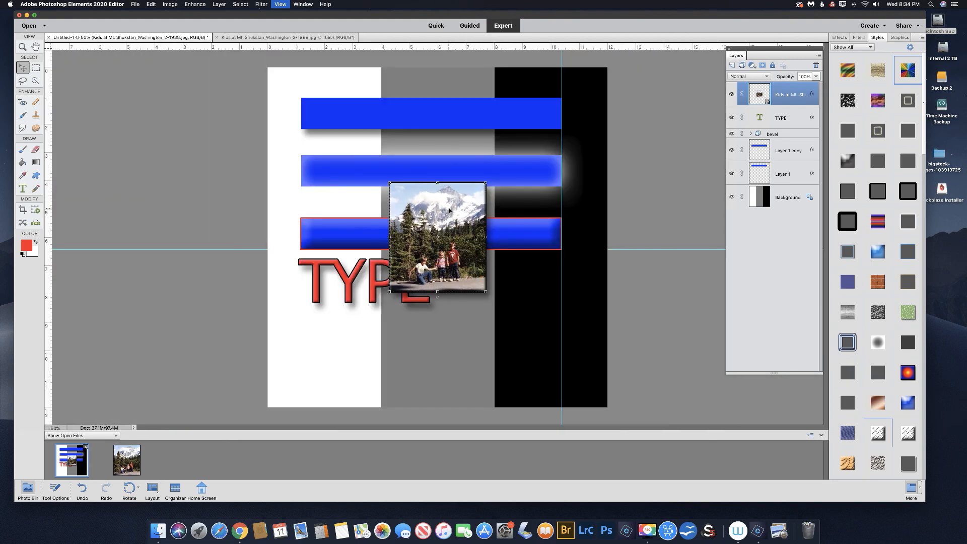
{"action": "left_click_drag", "start_coordinate": [487, 246], "coordinate": [506, 293]}
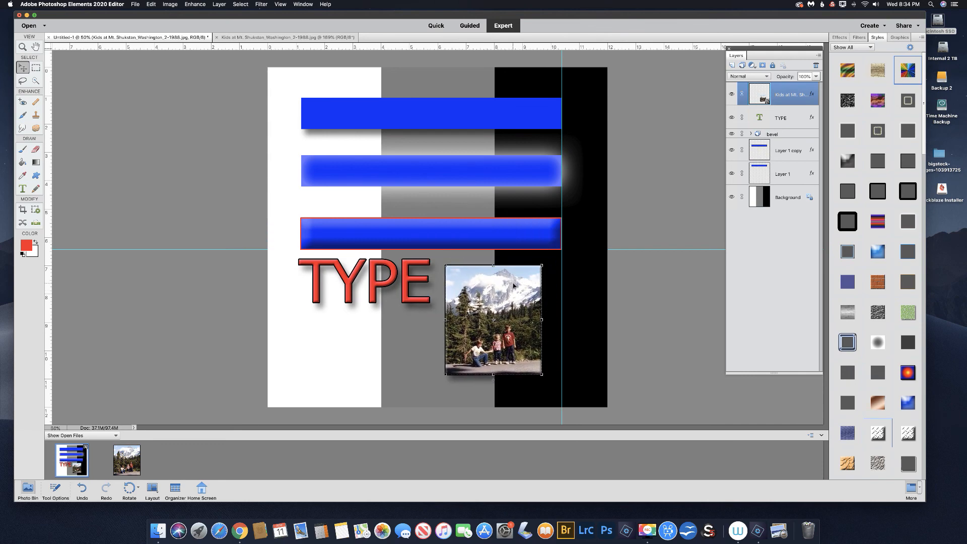